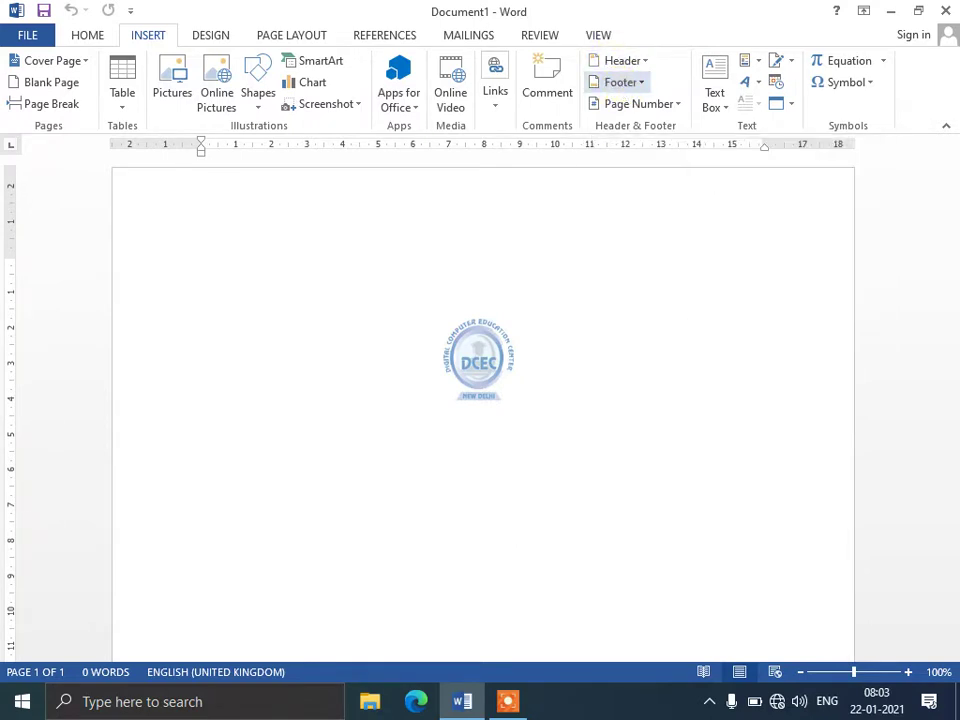
Step: Generate three paragraphs of sample text in the blank document with =rand(3)
text(=r)
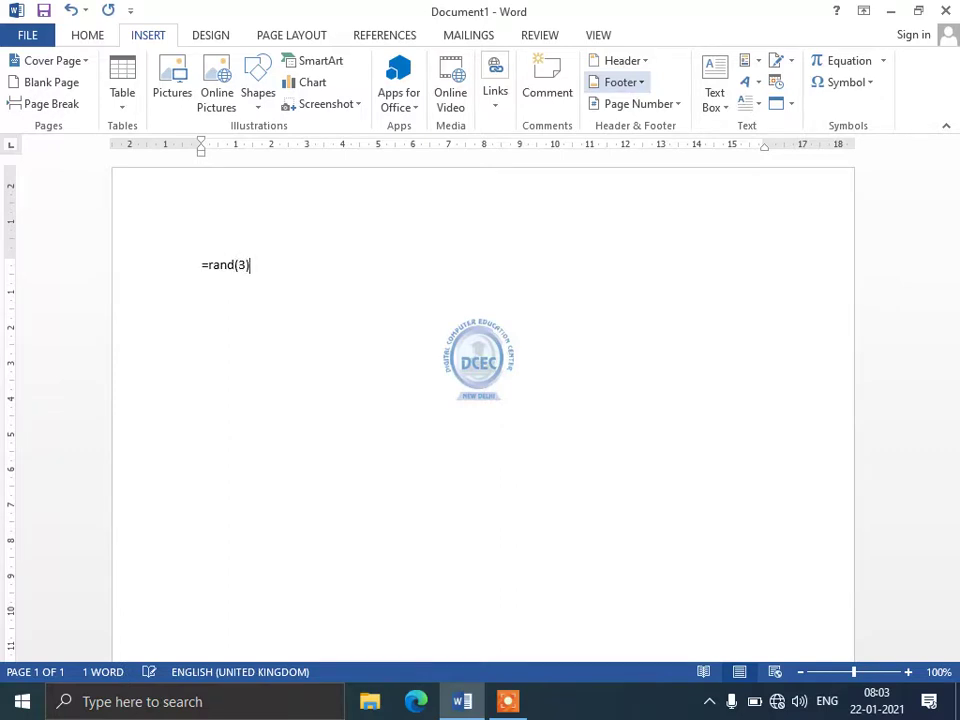
text(and(3))
key(Return)
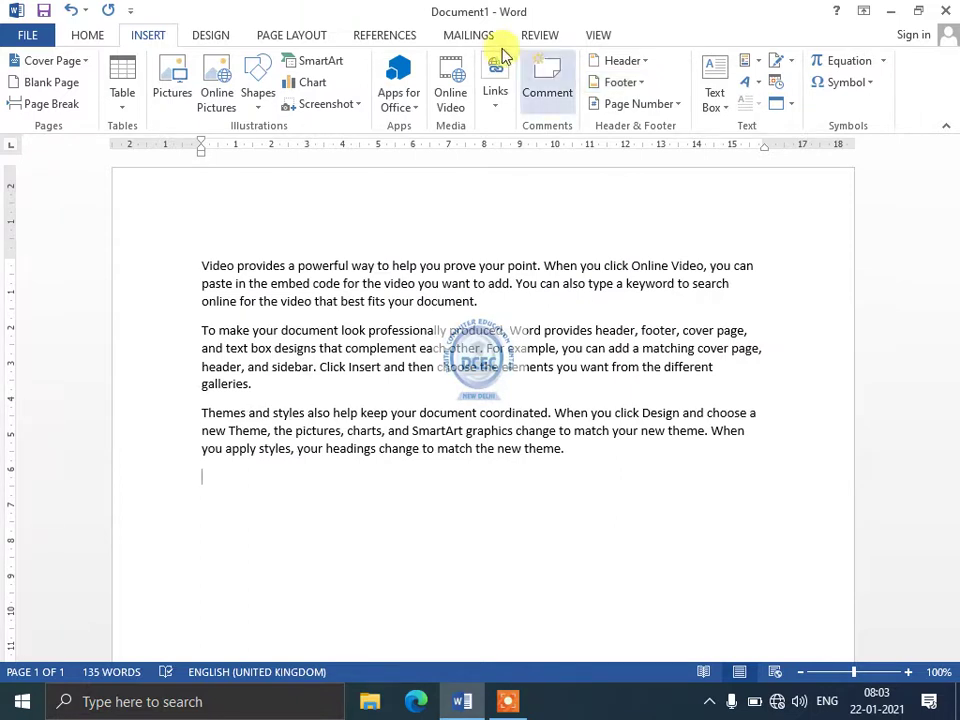
Step: Copy all the sample text and paste it repeatedly until the document fills eight pages, returning to page 1
key(ctrl+a)
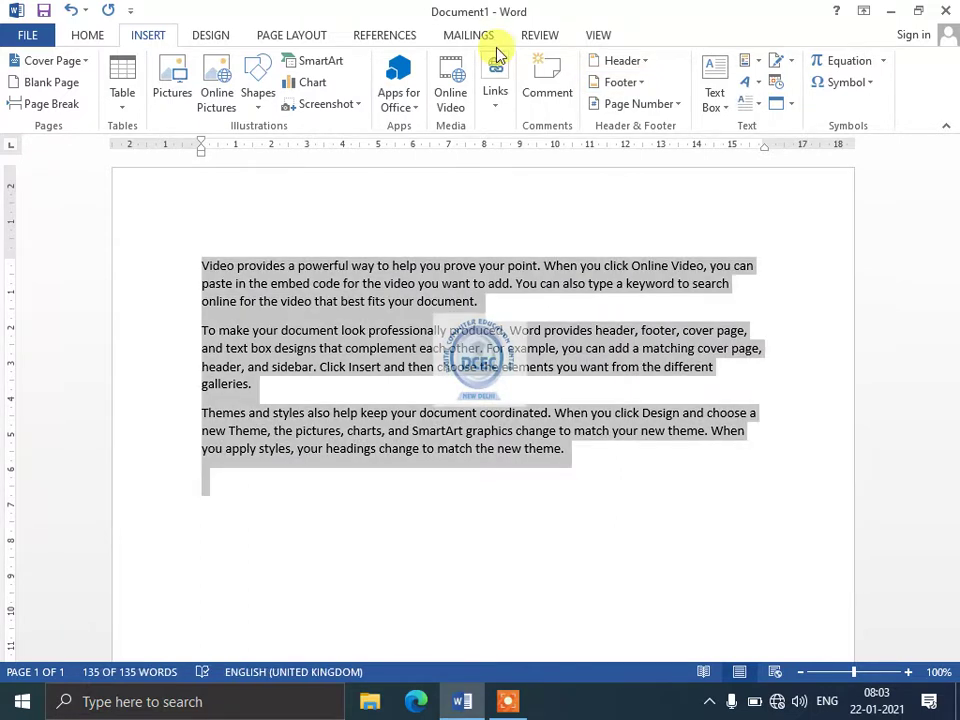
key(ctrl+c)
key(ctrl+v)
key(ctrl+v)
key(ctrl+v)
key(ctrl+v)
key(ctrl+v)
key(ctrl+v)
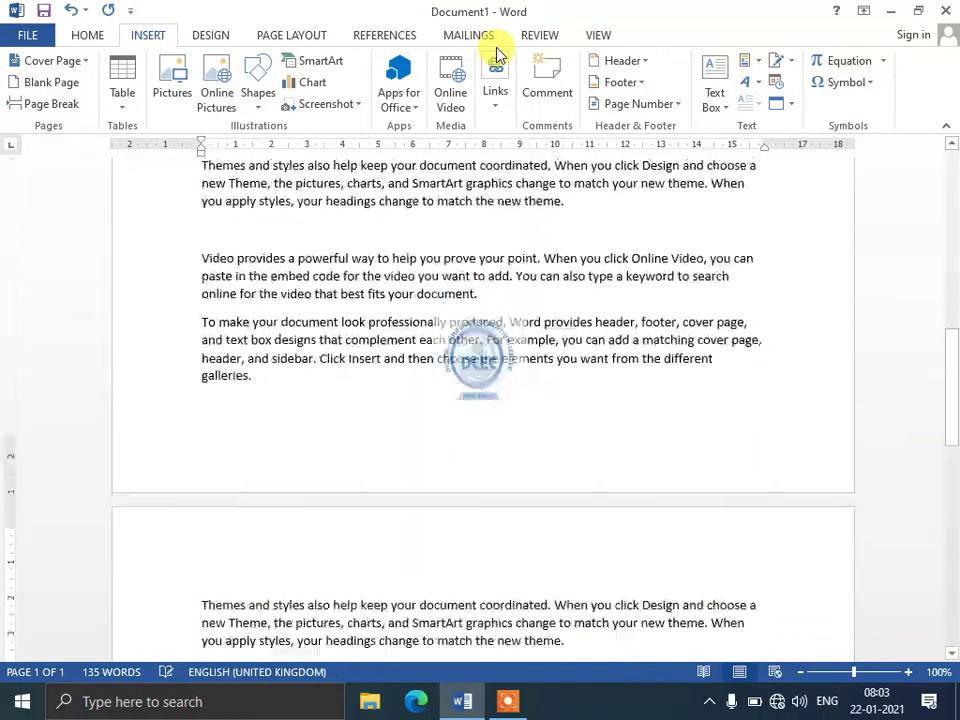
key(ctrl+v)
key(ctrl+v)
key(ctrl+v)
key(ctrl+v)
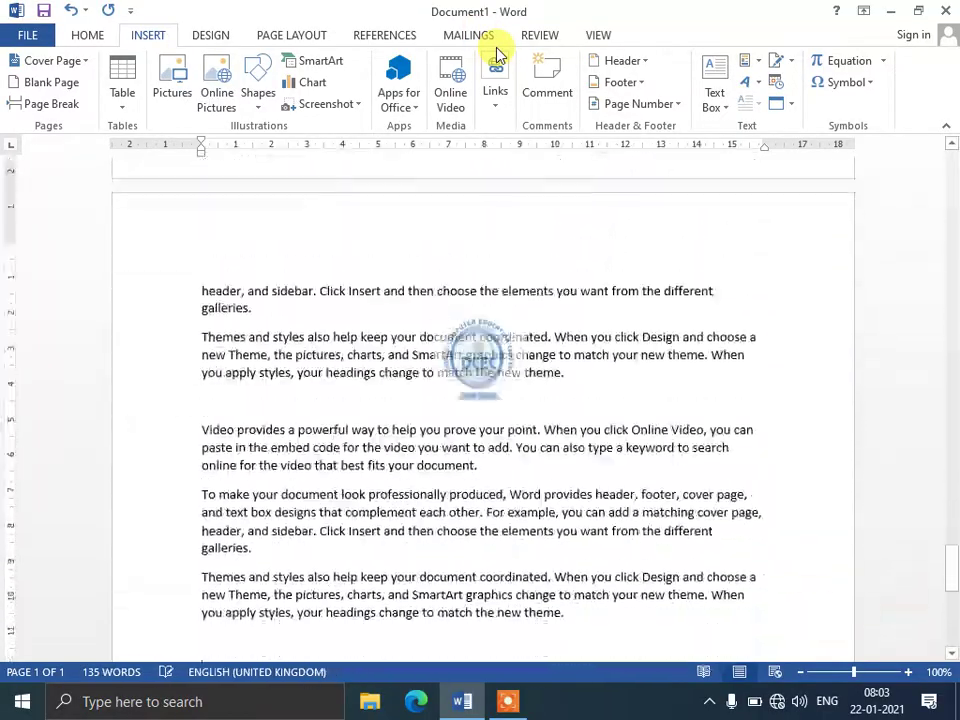
key(ctrl+v)
key(ctrl+v)
key(ctrl+v)
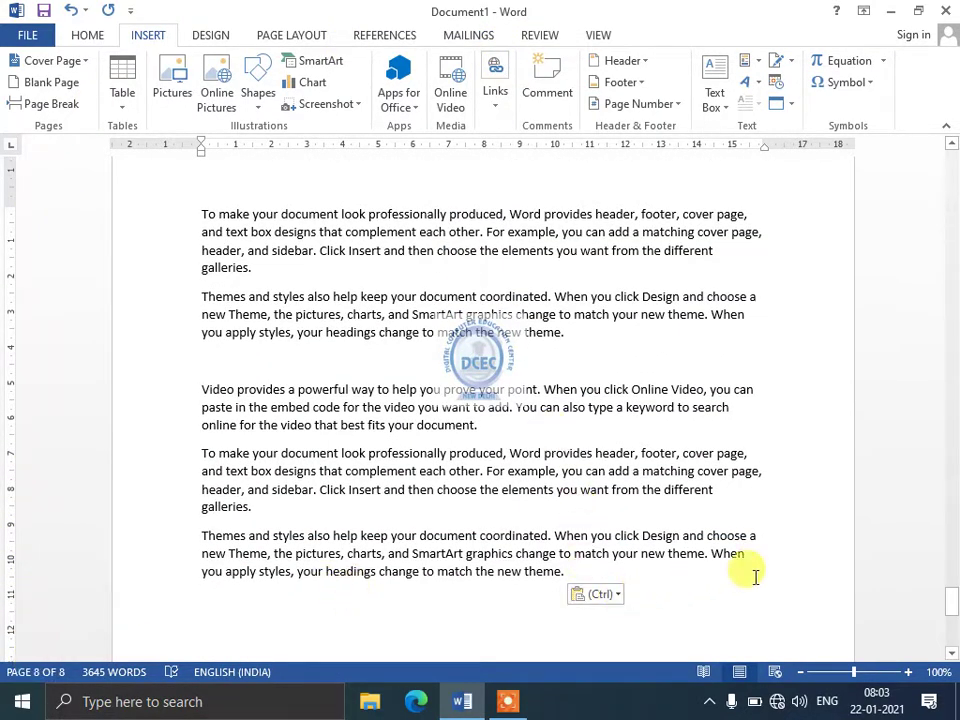
drag(950, 612, 939, 154)
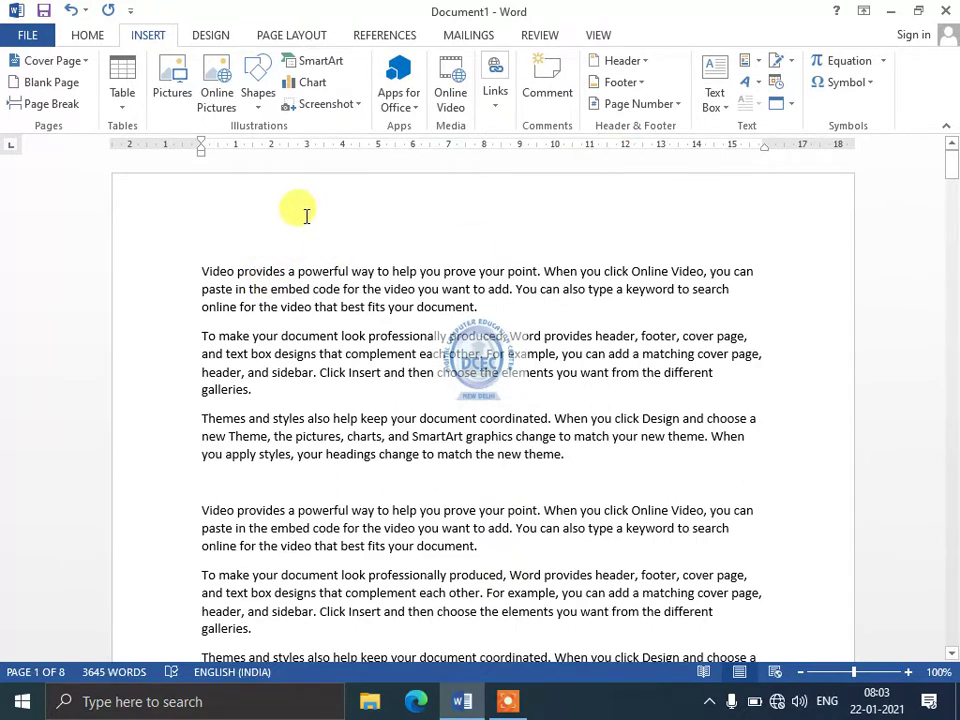
click(407, 226)
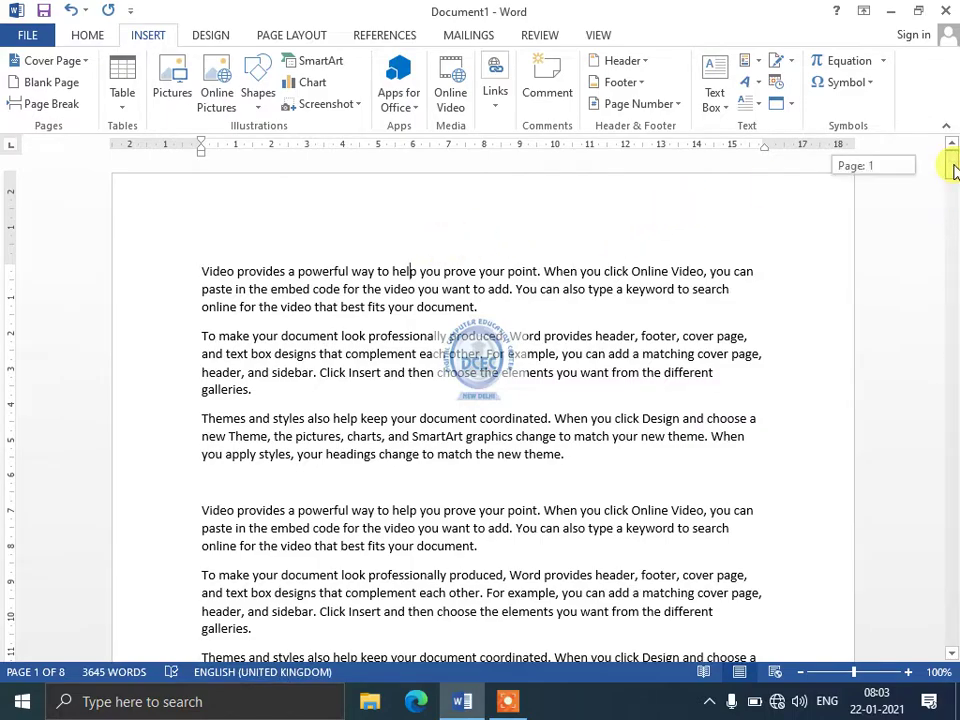
mouse_move(953, 170)
mouse_down()
mouse_move(953, 229)
mouse_move(953, 163)
mouse_up()
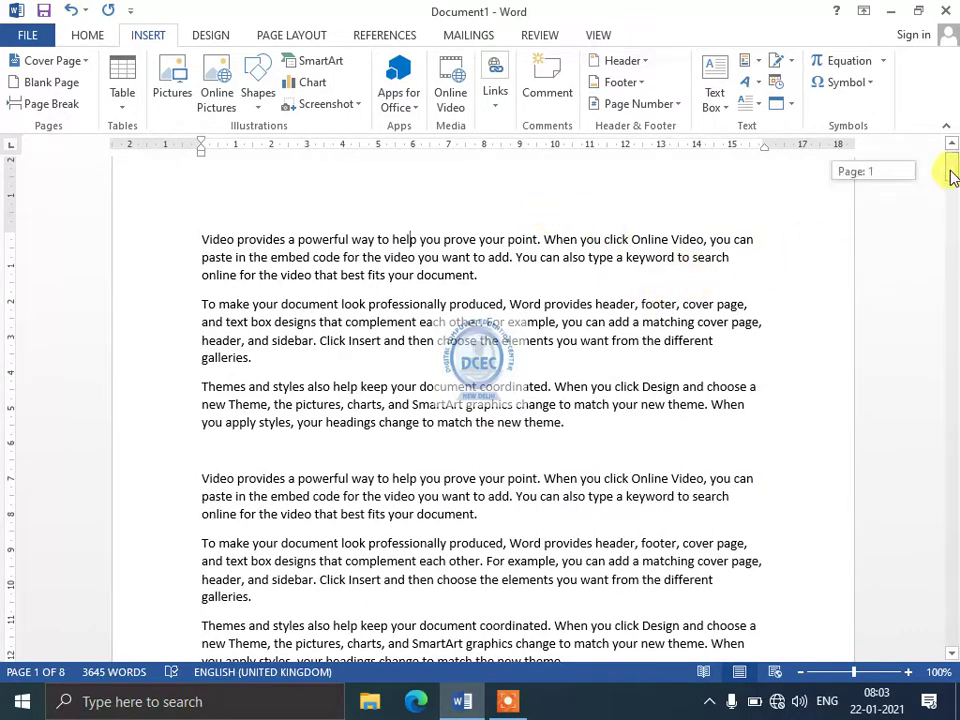
mouse_move(952, 177)
mouse_down()
mouse_move(951, 223)
mouse_move(950, 165)
mouse_up()
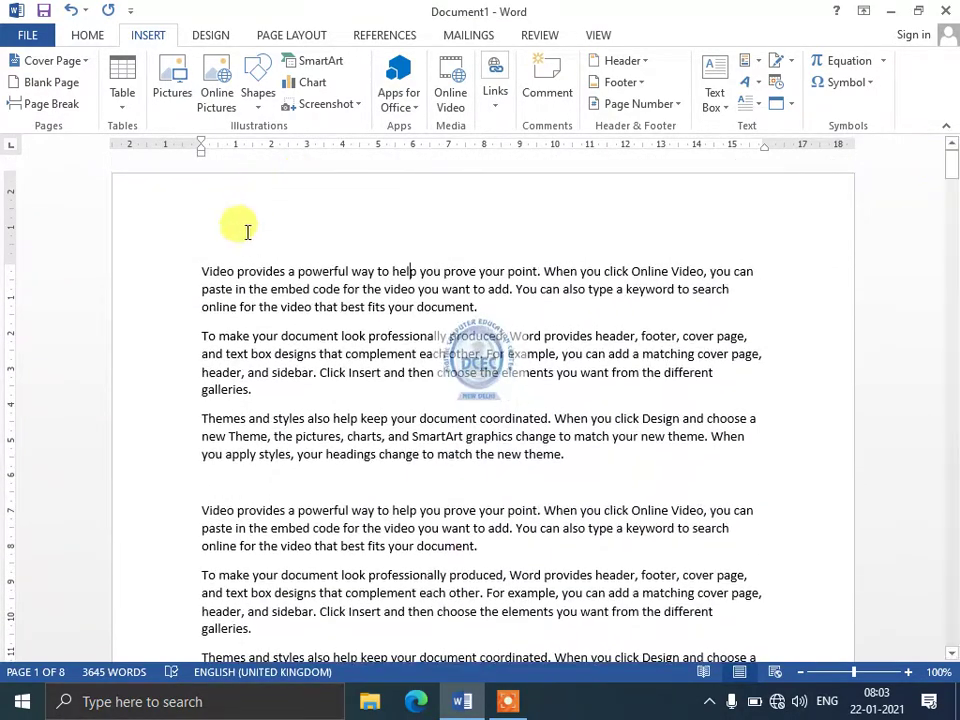
click(622, 60)
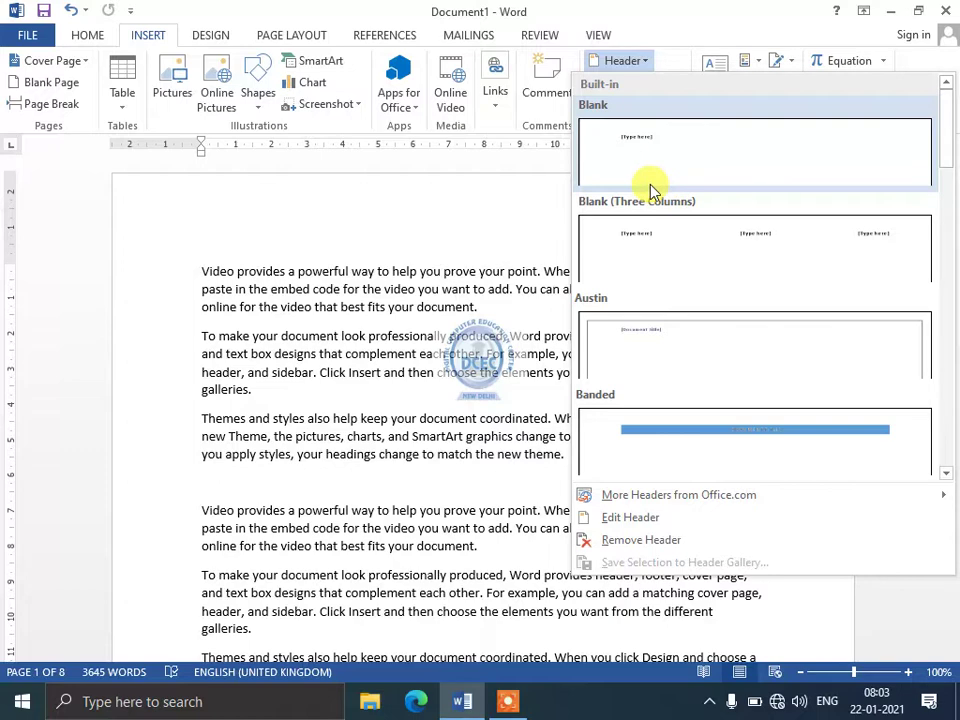
click(430, 308)
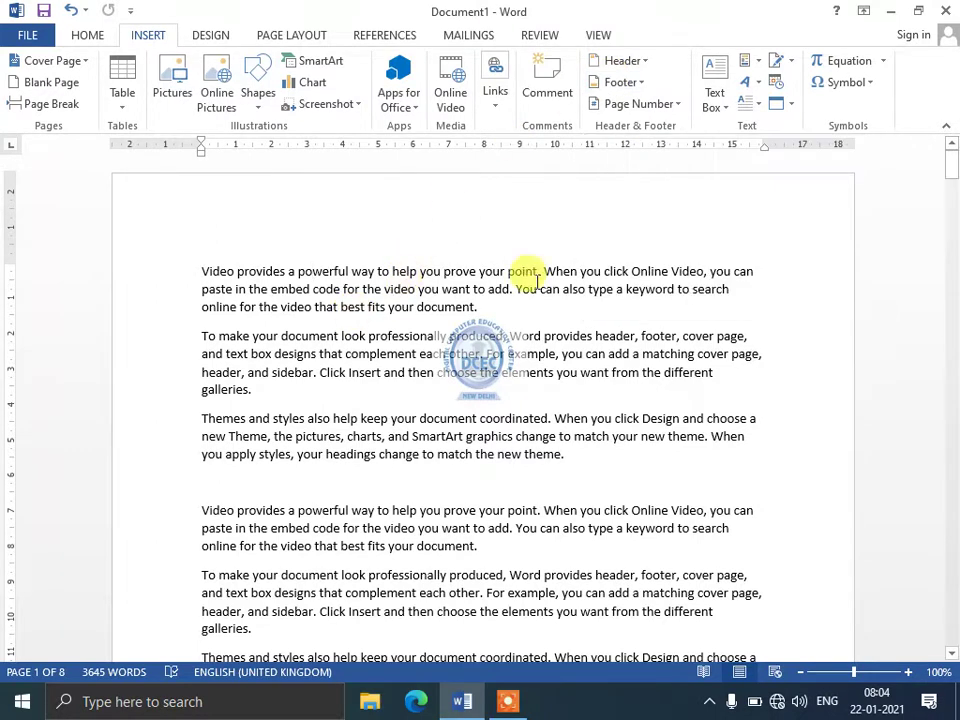
Step: Insert the built-in Blank (Three Columns) header into the document
click(622, 61)
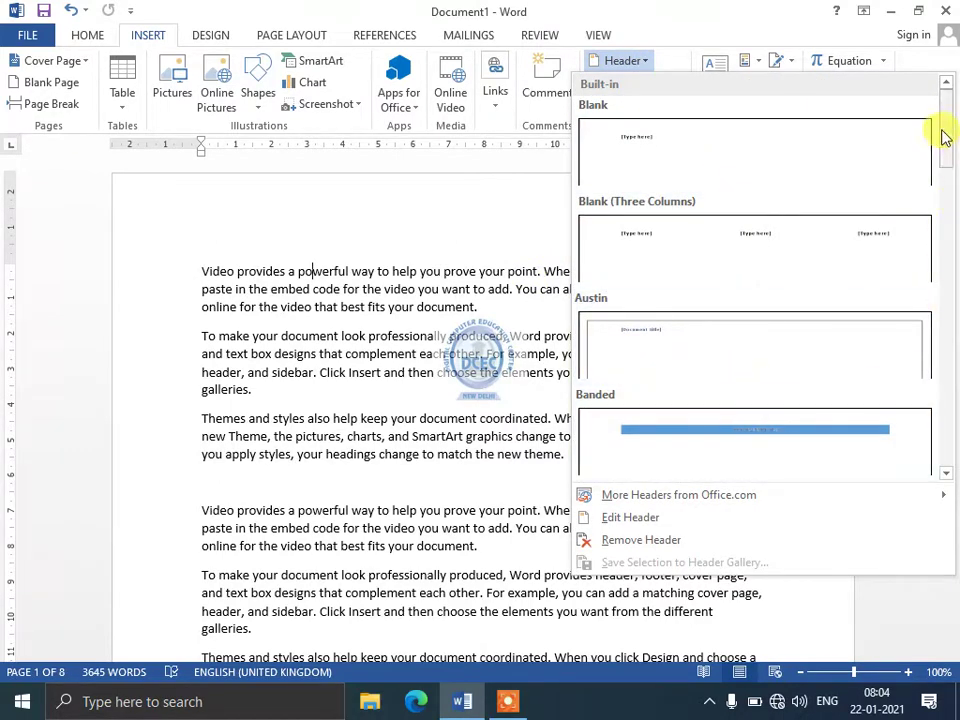
drag(945, 137, 943, 103)
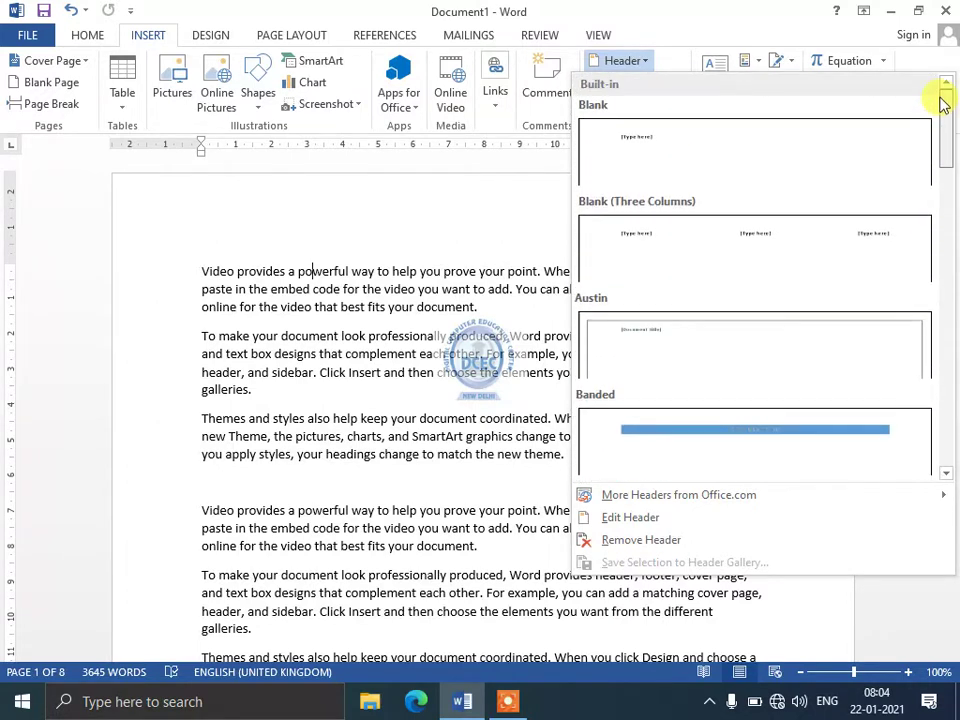
click(705, 272)
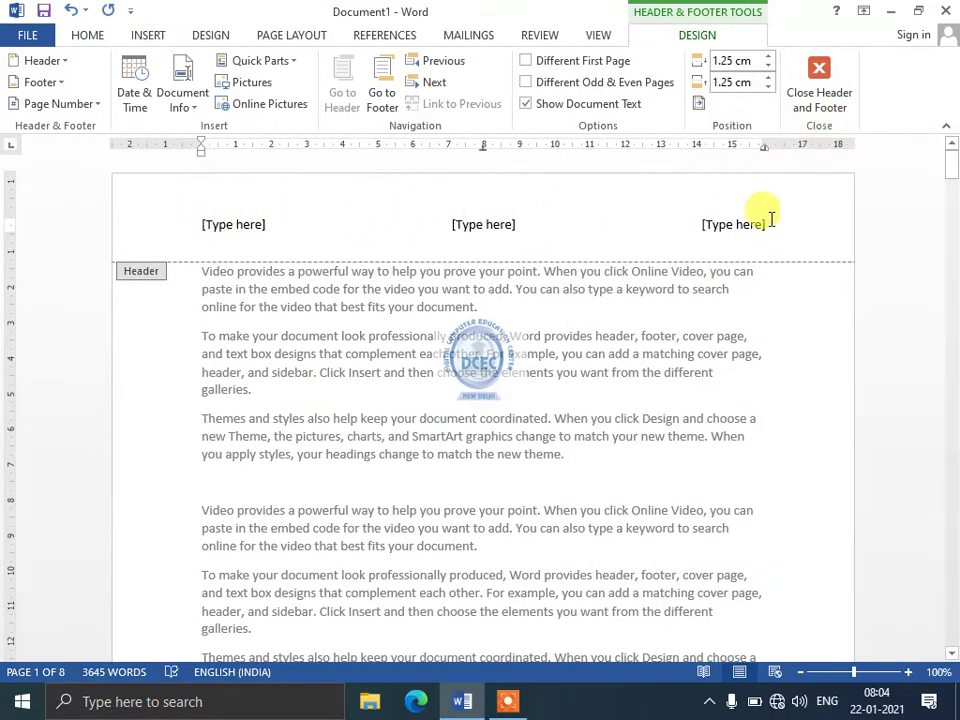
Step: Fill the three header placeholders with "dcec", "computer" and "education", and change the first entry's case to "Dcec"
click(226, 223)
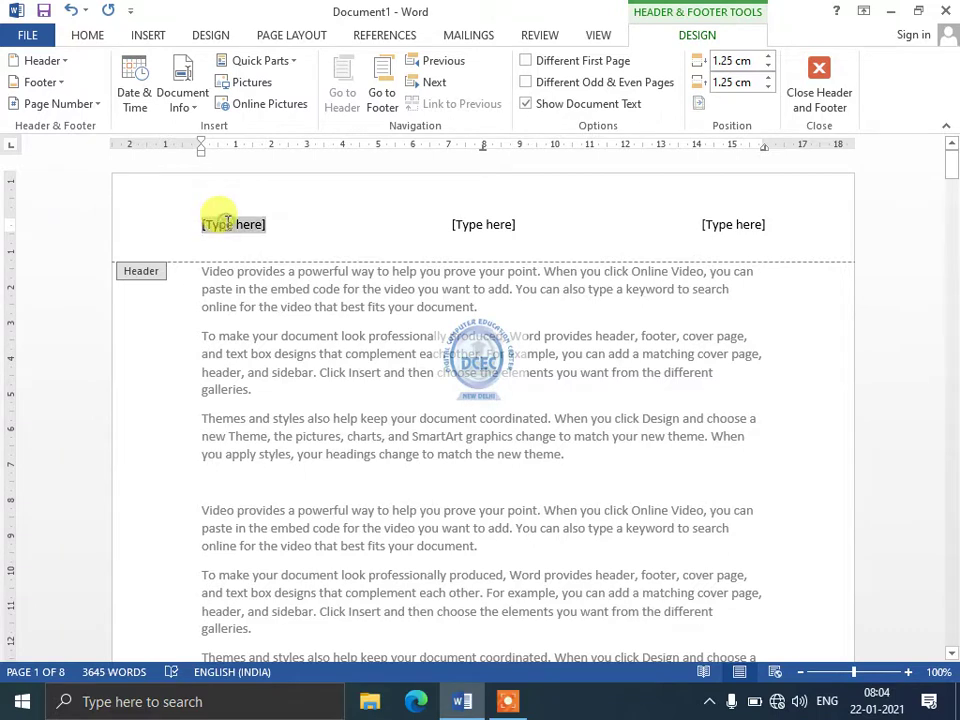
text(dcec)
click(472, 224)
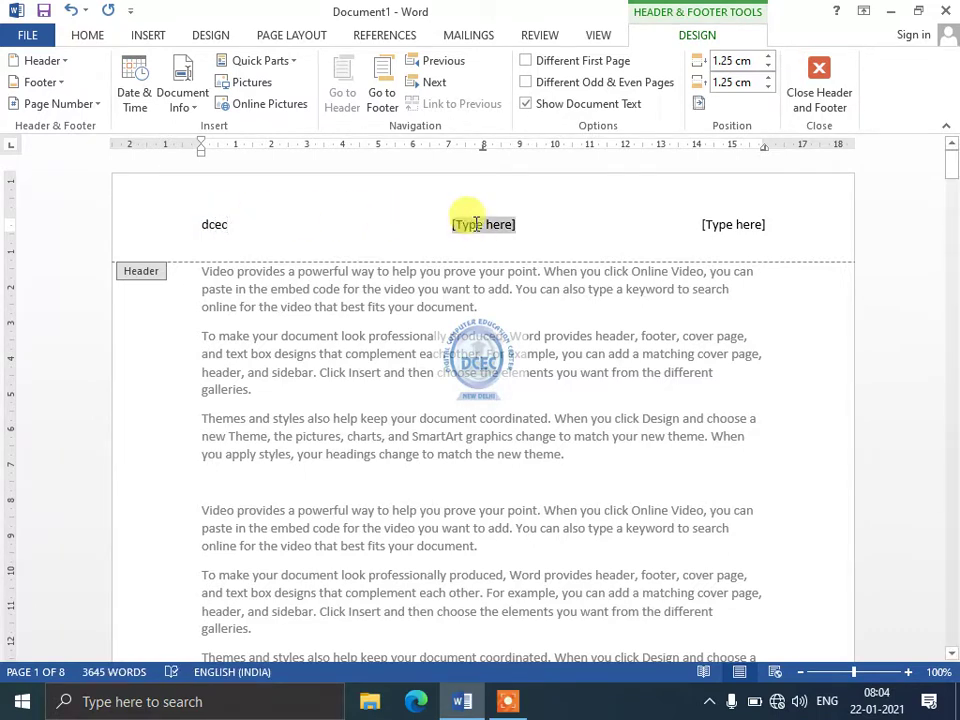
text(c)
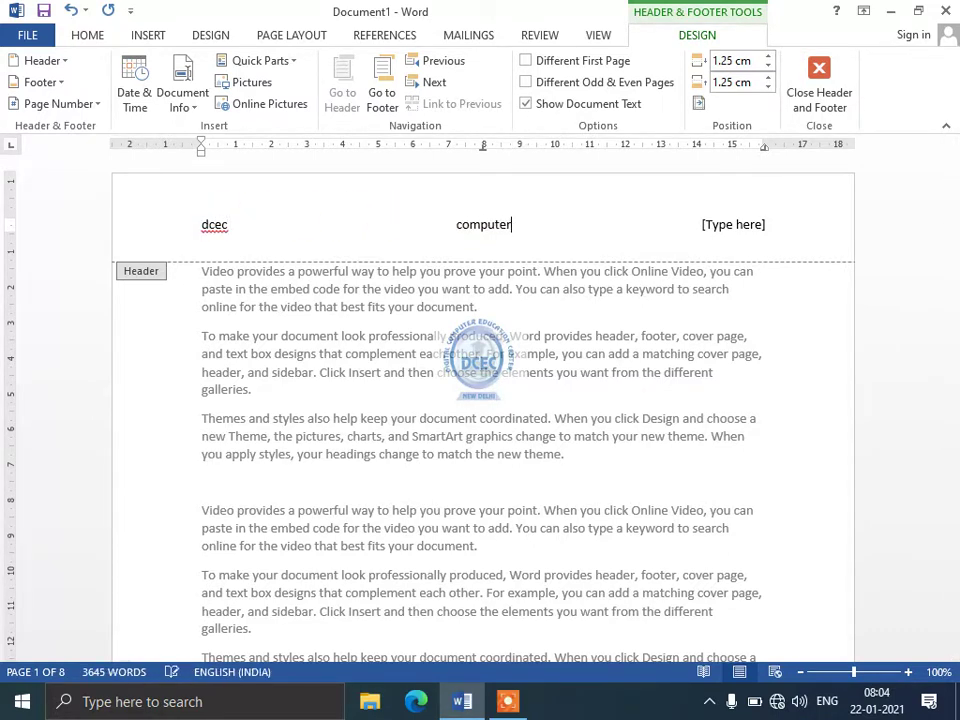
text(omputer)
click(722, 224)
text(education)
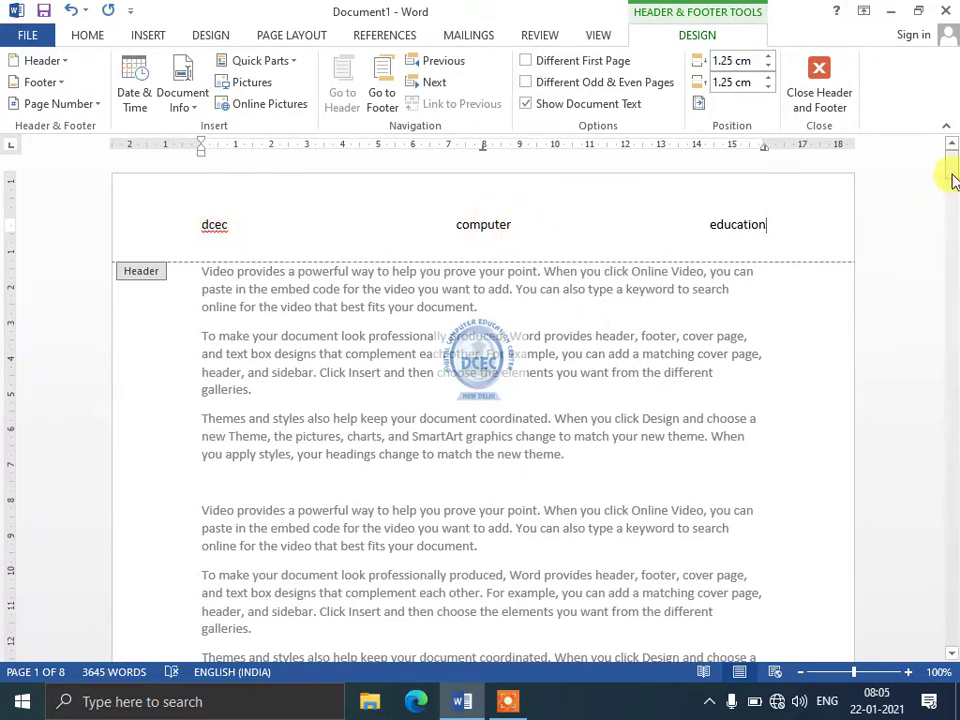
drag(952, 180, 943, 146)
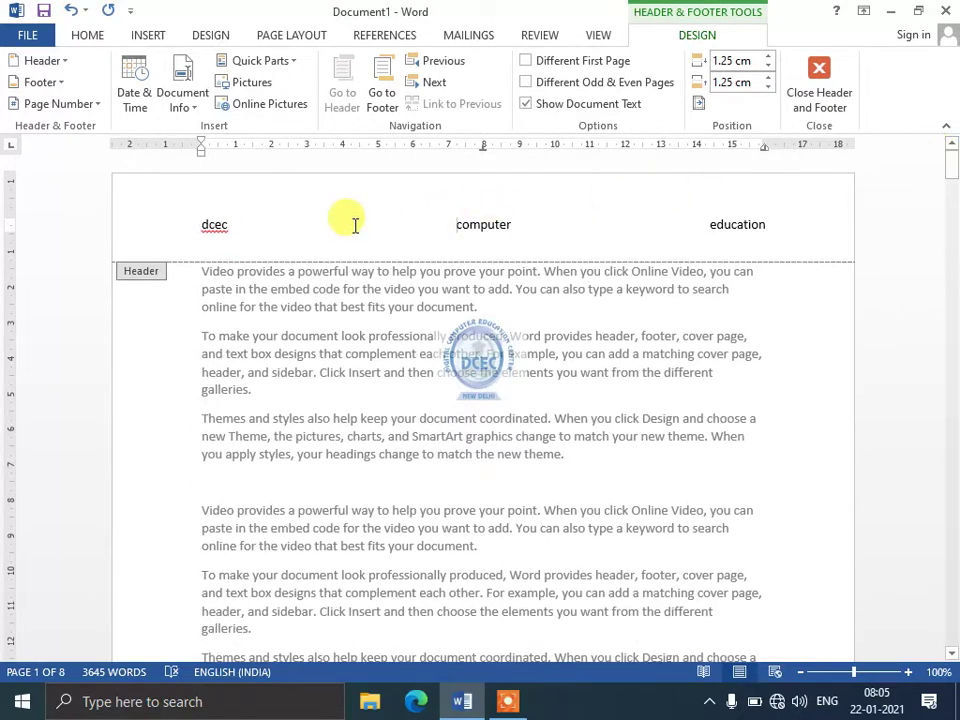
key(shift+F3)
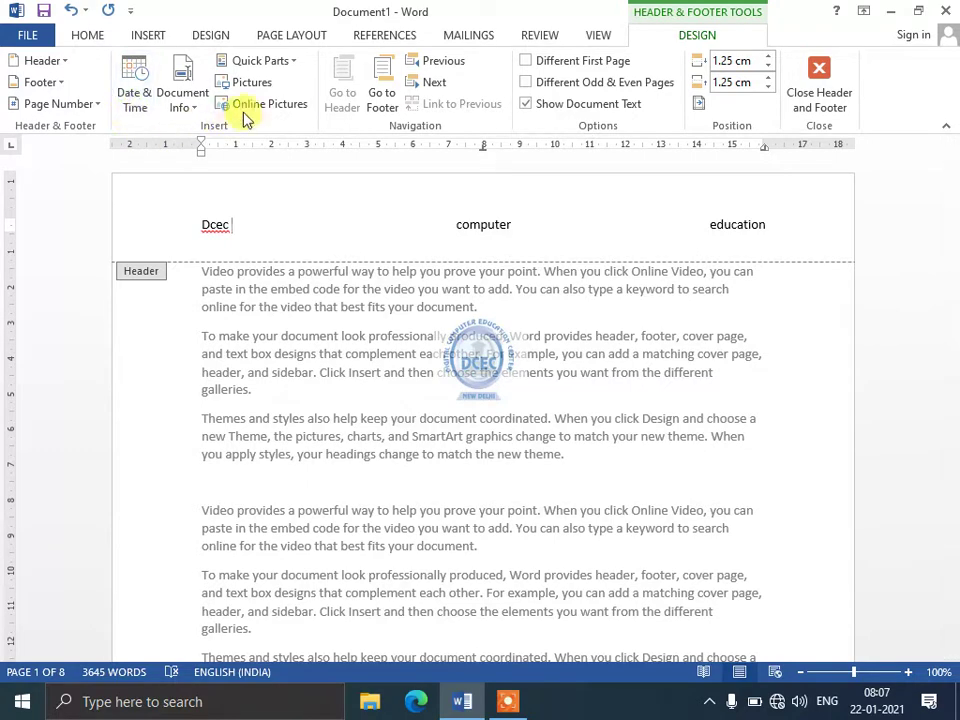
Step: Draw a rectangle about 1.11 cm wide and 0.64 cm high beside "Dcec" in the header, and delete it
click(145, 33)
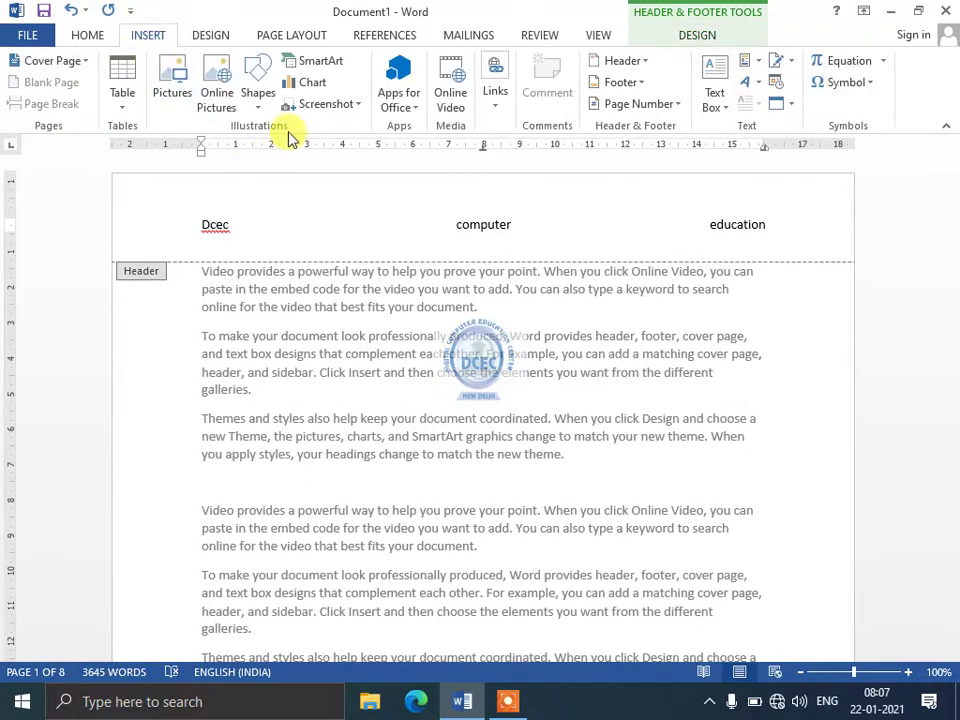
click(254, 100)
click(306, 147)
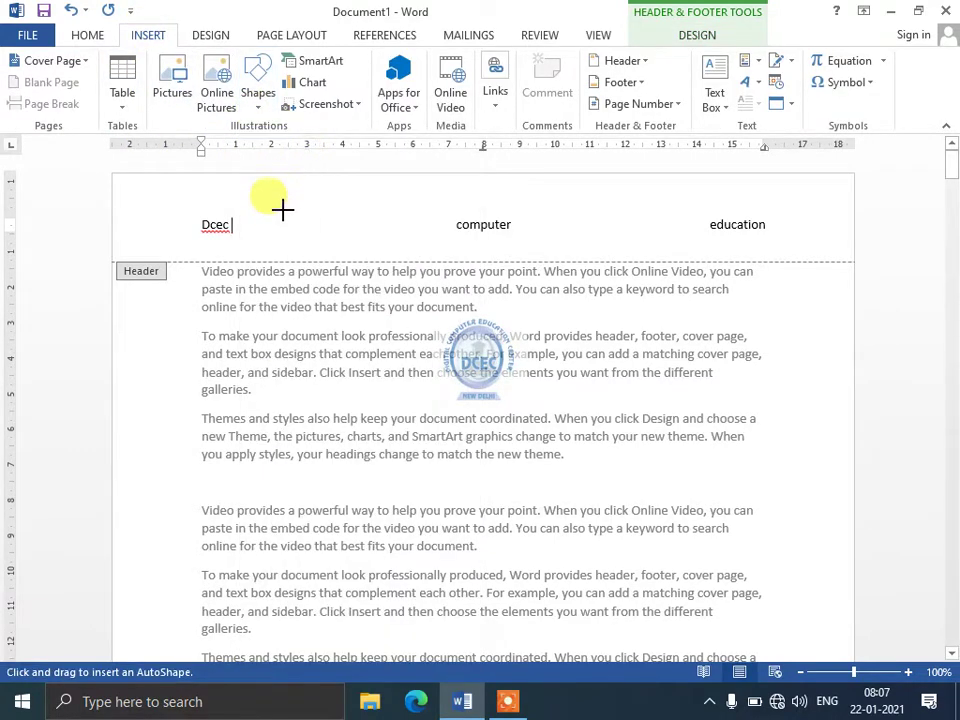
drag(281, 208, 325, 235)
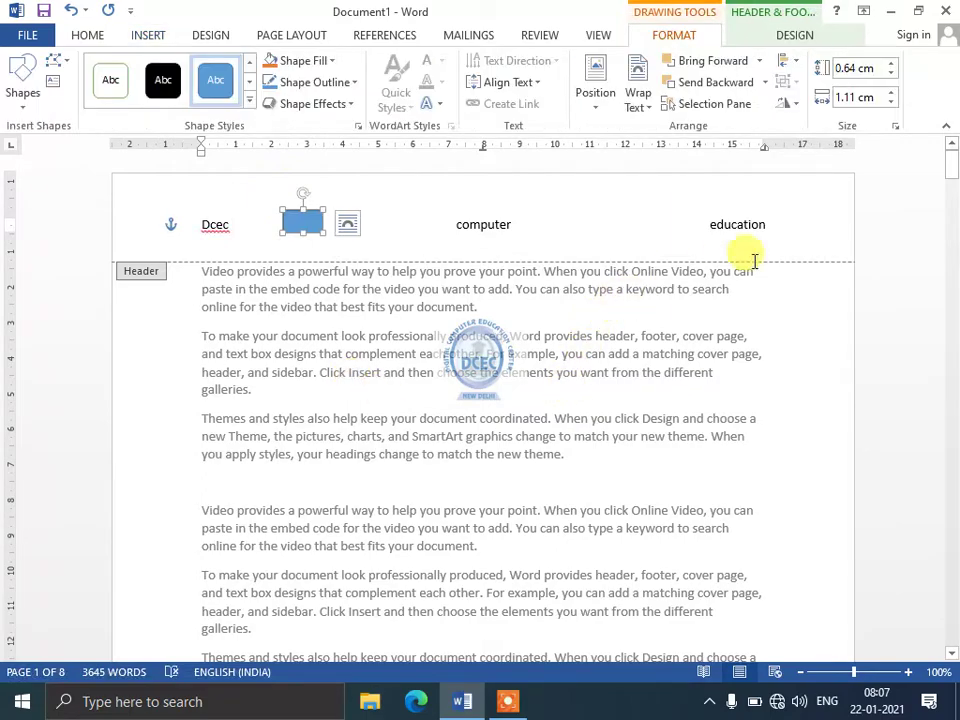
mouse_move(950, 183)
mouse_down()
mouse_move(952, 358)
mouse_move(950, 165)
mouse_up()
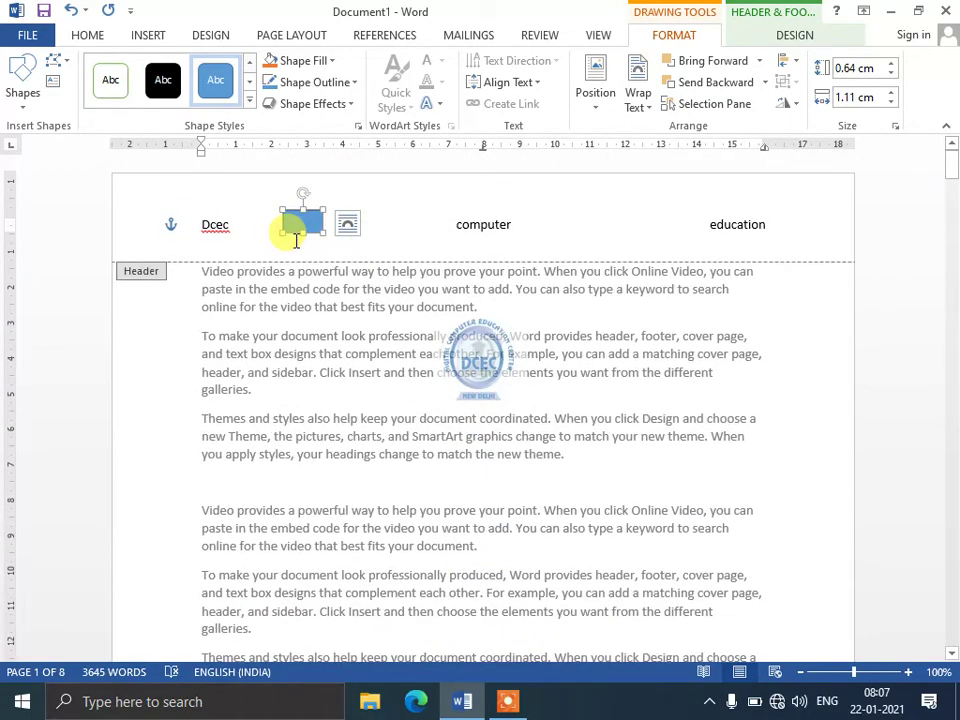
key(Delete)
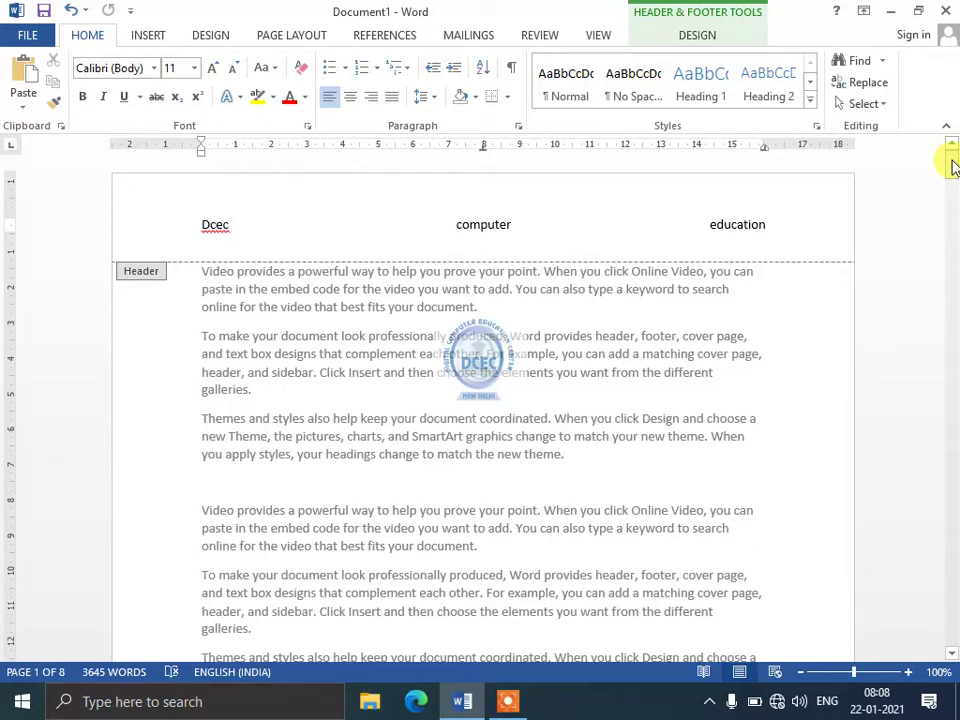
Step: Close header editing and return to the document body on page 1
mouse_move(952, 165)
mouse_down()
mouse_move(947, 193)
mouse_move(947, 163)
mouse_up()
click(388, 224)
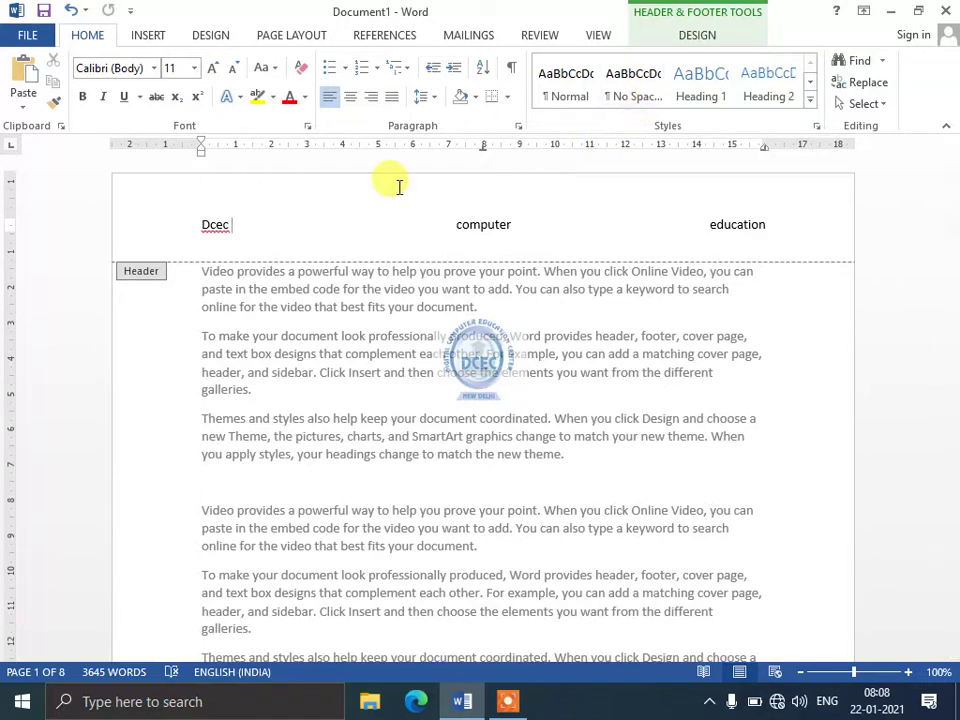
click(697, 40)
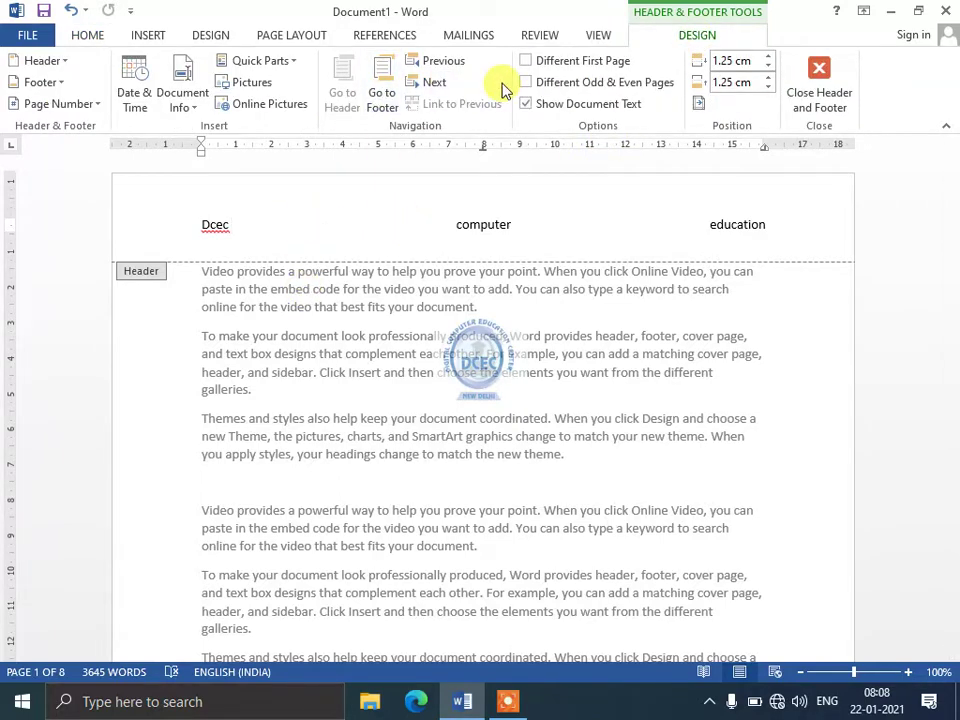
click(820, 92)
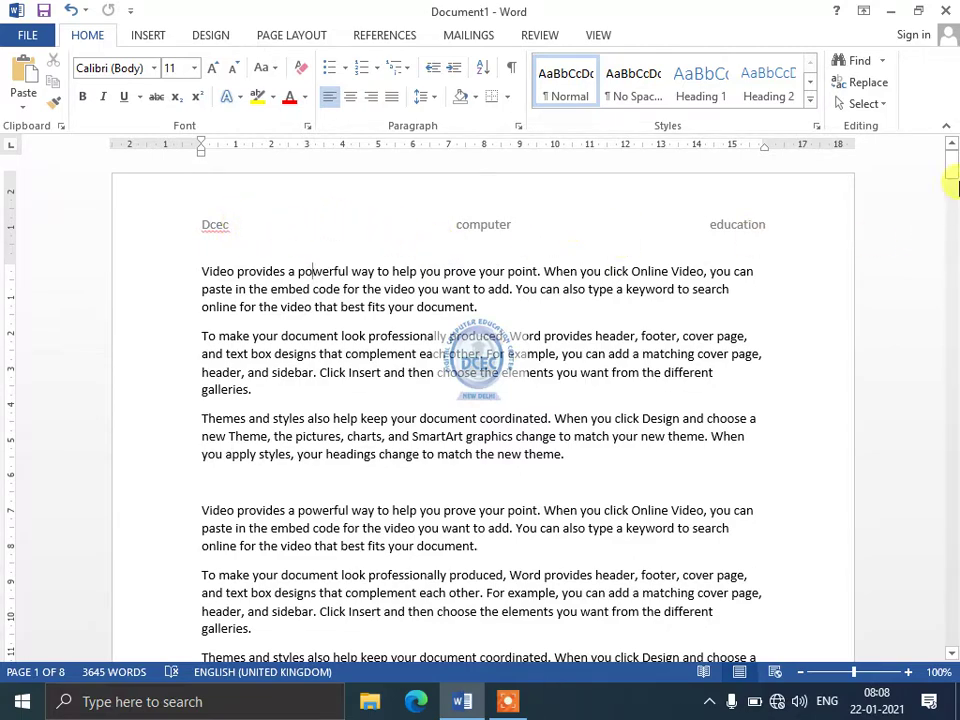
mouse_move(955, 174)
mouse_down()
mouse_move(955, 282)
mouse_move(952, 160)
mouse_up()
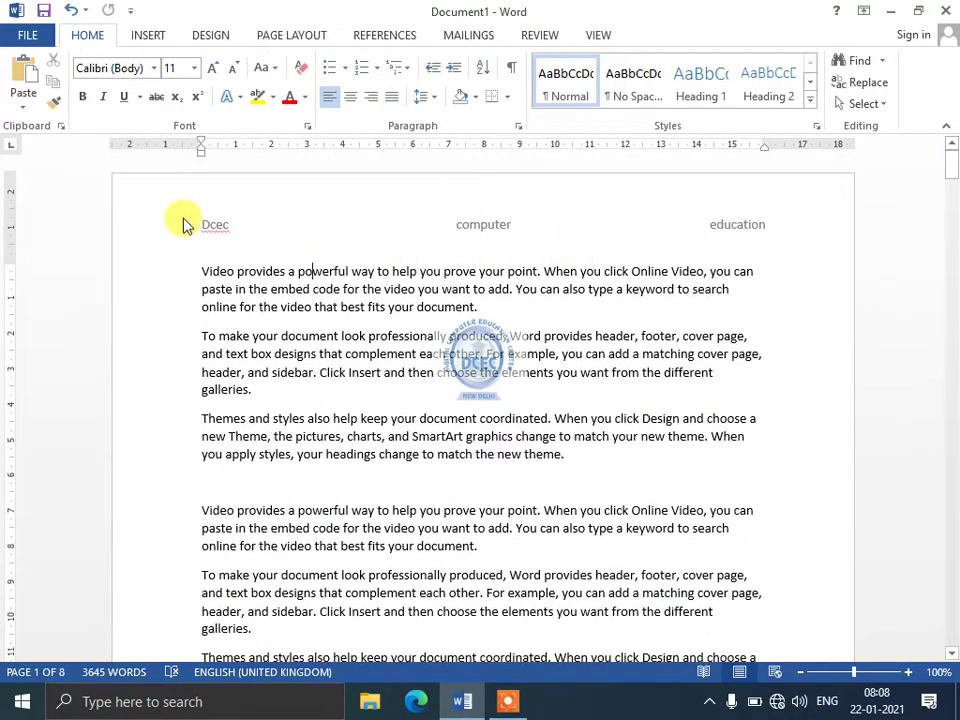
Step: Reopen the existing header for editing, try a distance from the page top of 1.6 cm, and reduce it to 1.1 cm
click(150, 37)
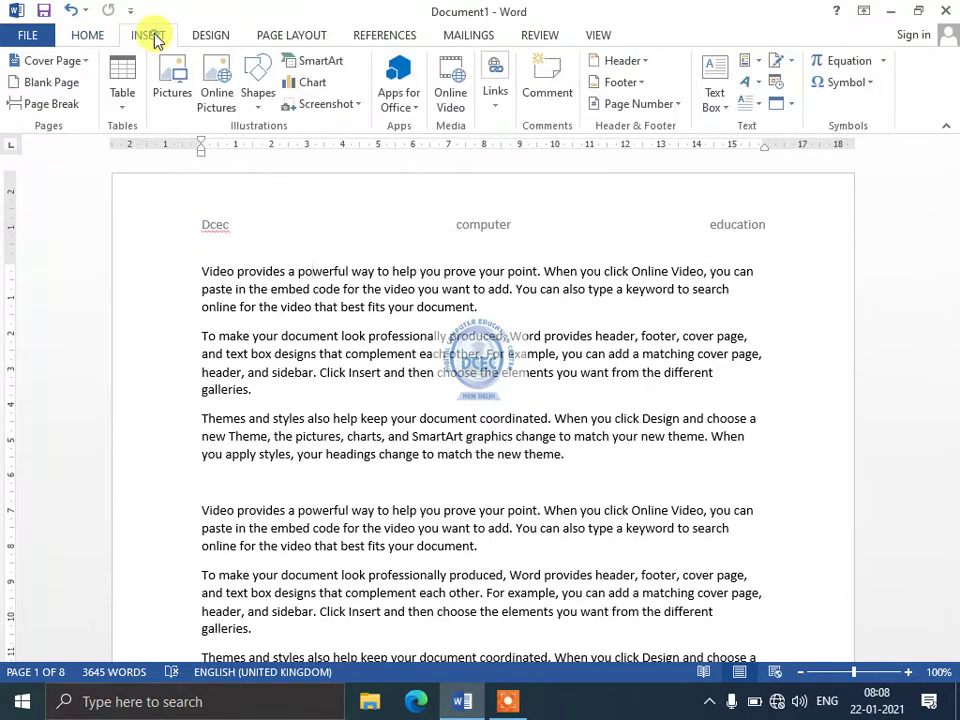
click(627, 68)
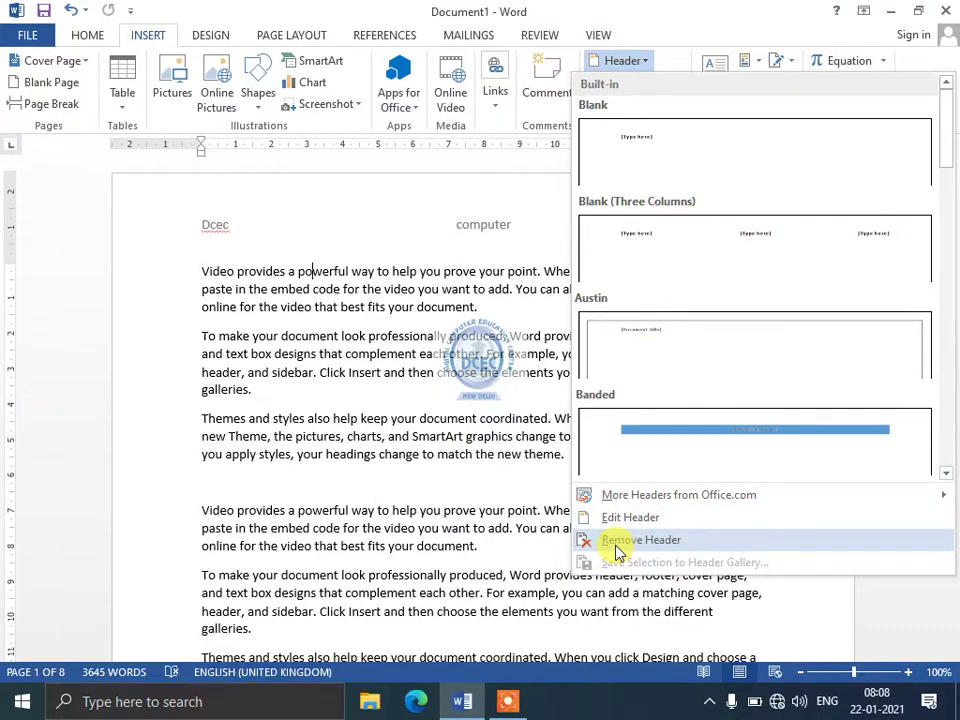
click(628, 518)
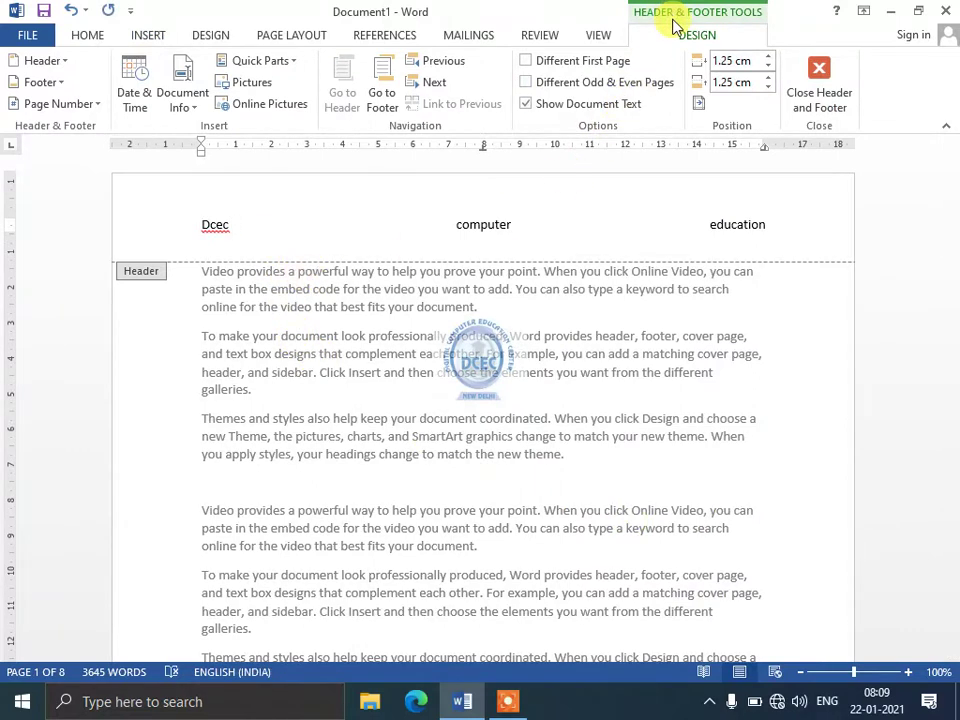
click(768, 56)
click(768, 56)
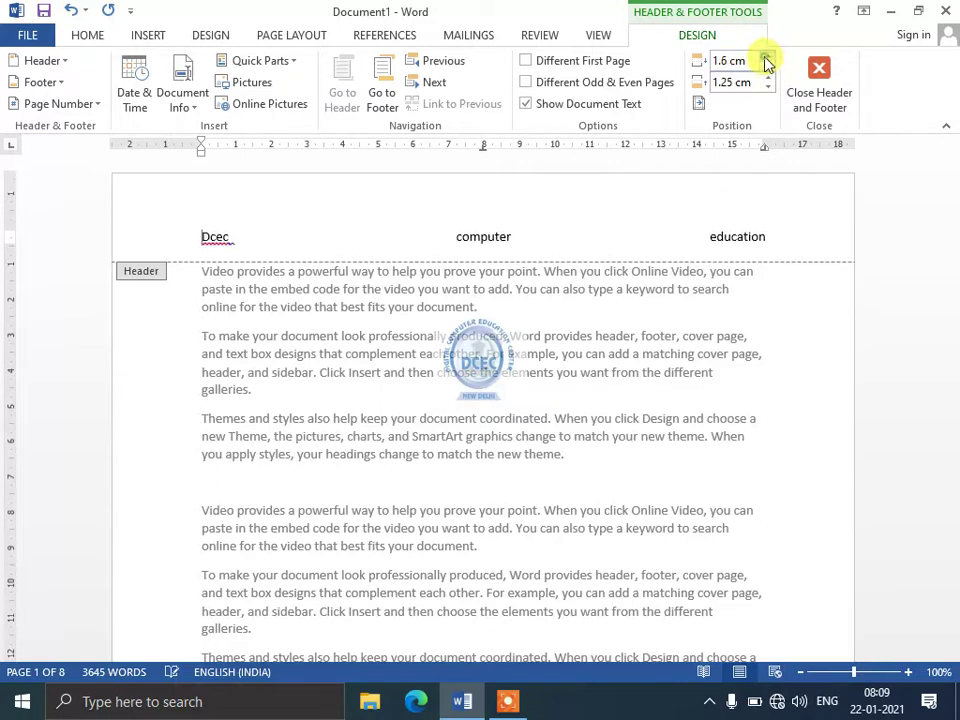
click(767, 67)
click(767, 67)
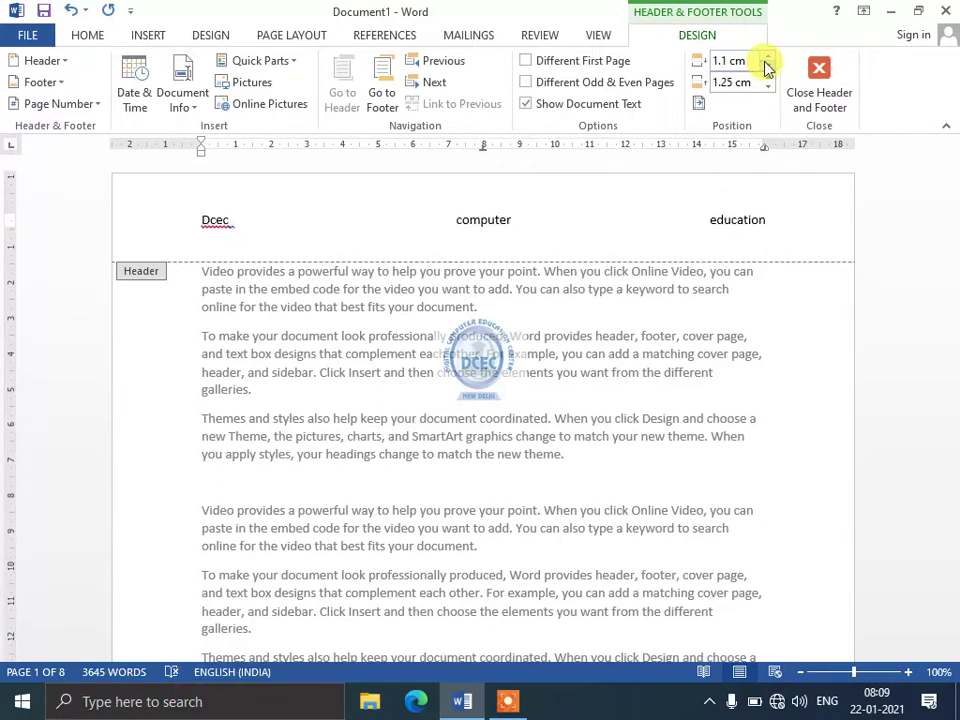
Step: Hide the document text while editing the header, and show it again
click(545, 108)
click(543, 110)
click(543, 110)
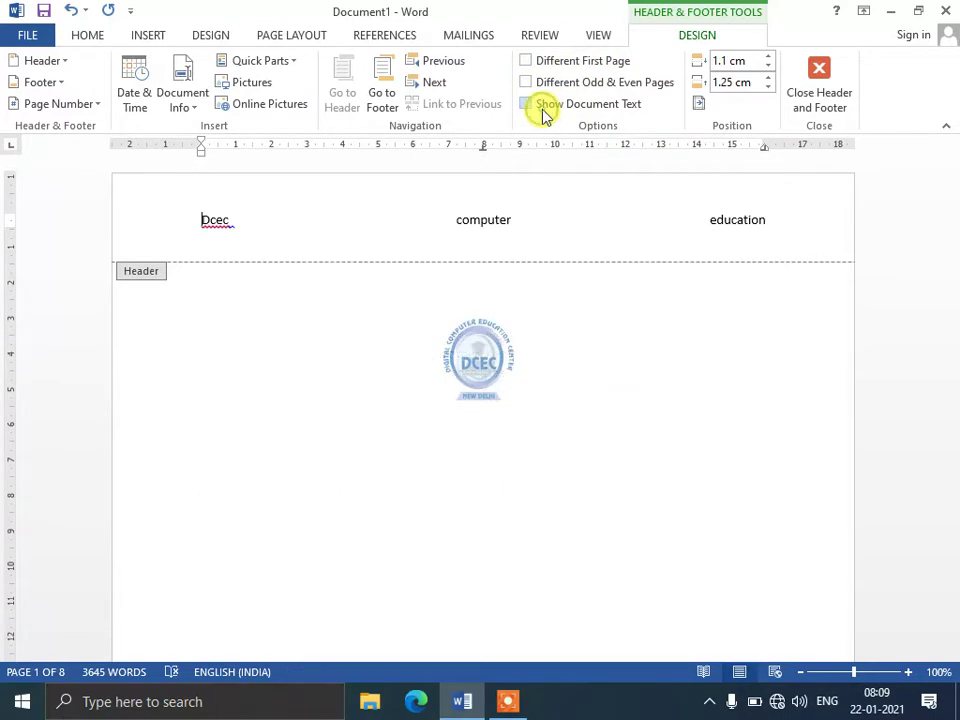
click(543, 110)
click(543, 110)
click(543, 110)
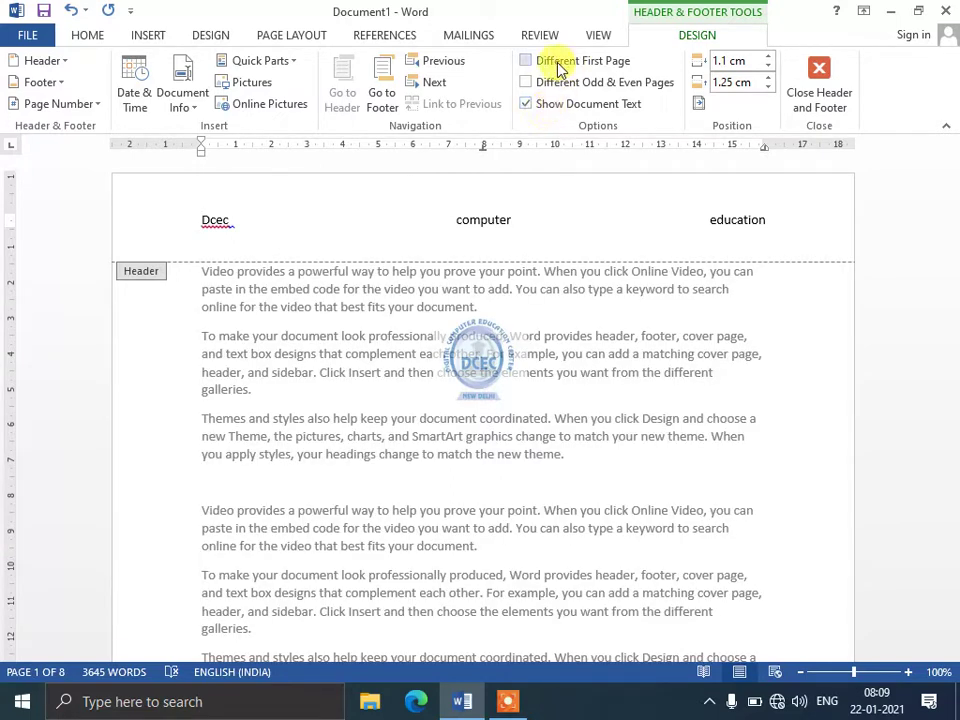
Step: Try the Different First Page and Different Odd & Even Pages options, and leave both switched off
click(558, 62)
click(558, 62)
click(556, 84)
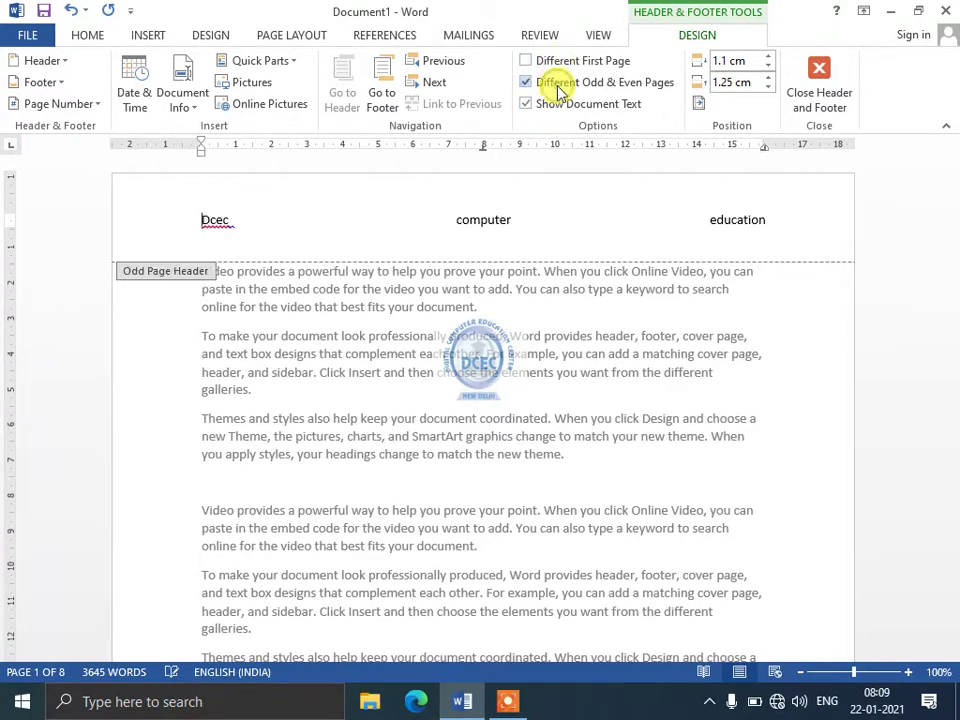
click(556, 86)
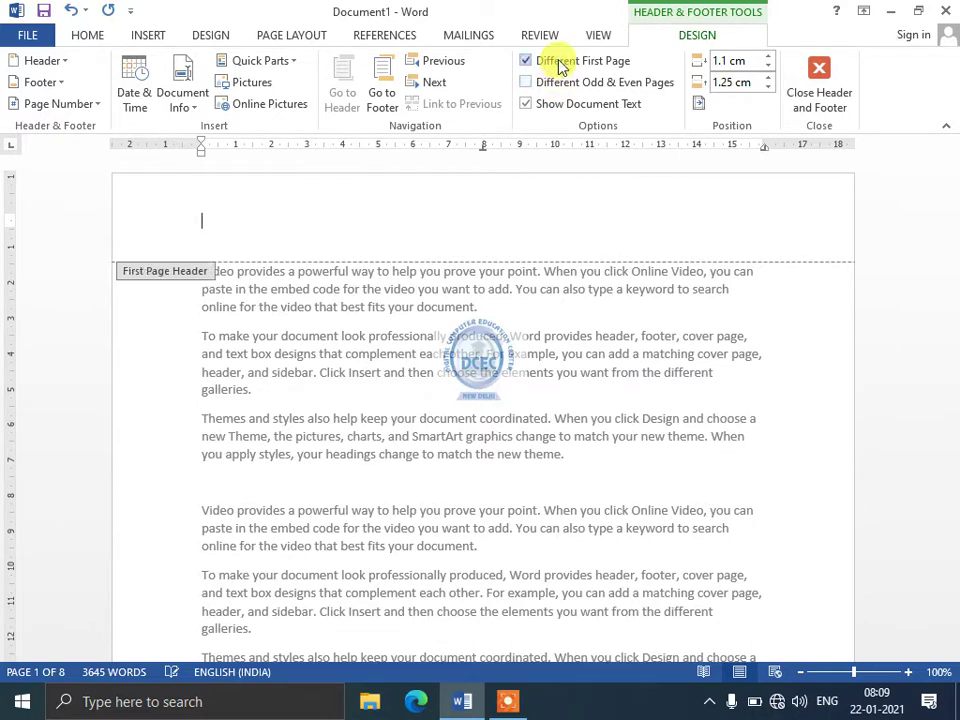
click(558, 62)
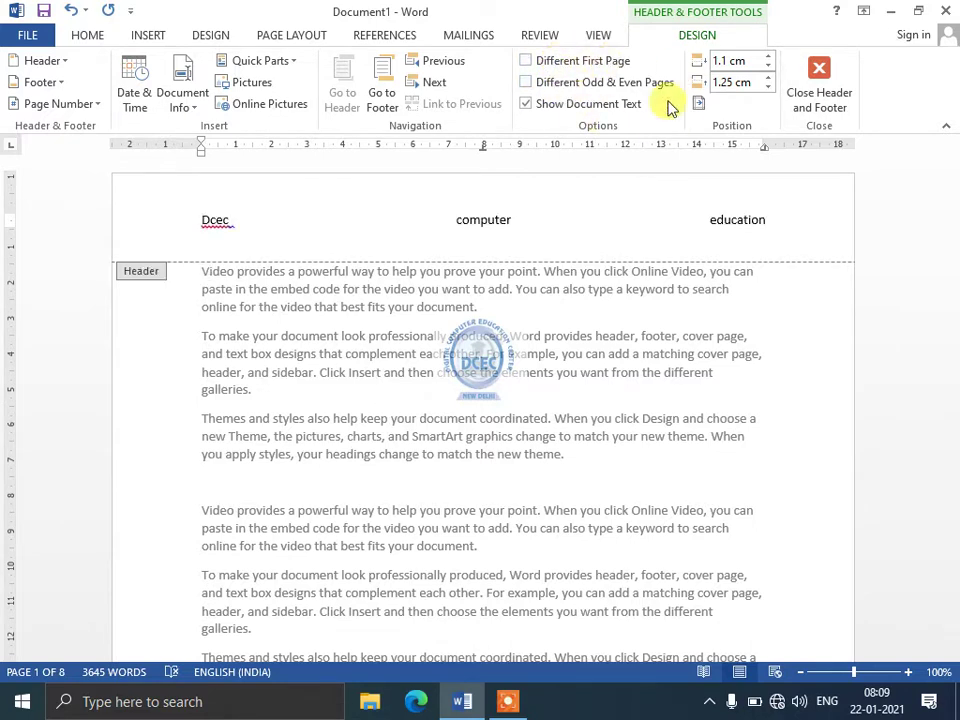
Step: Enable a different first page, enter "fst" in the first page header, and compare it with the header on page 2
click(570, 66)
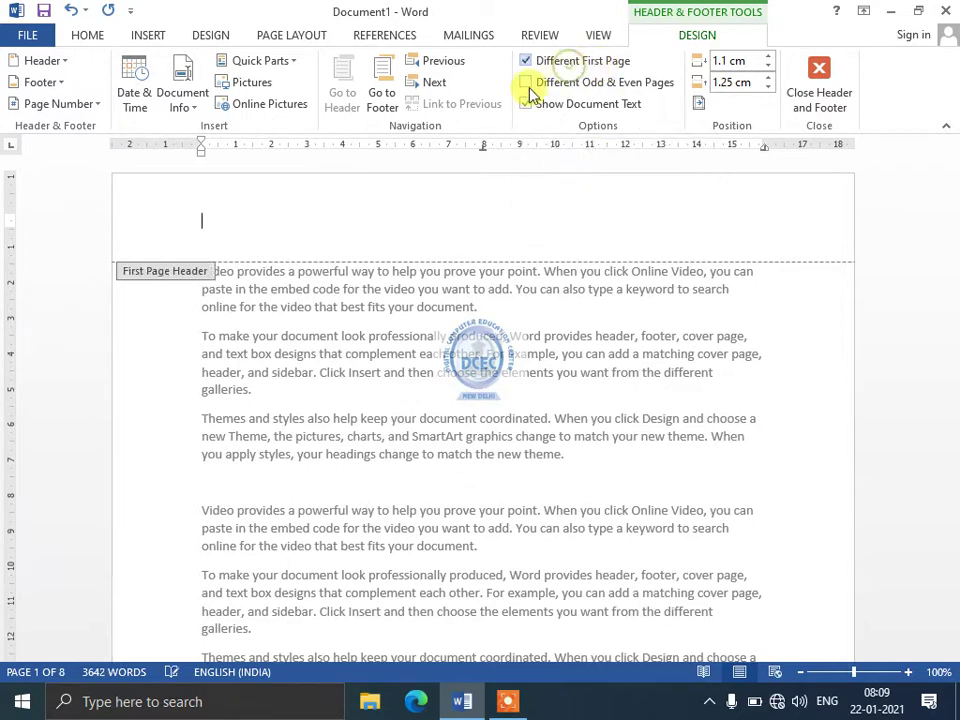
text(dsdsds)
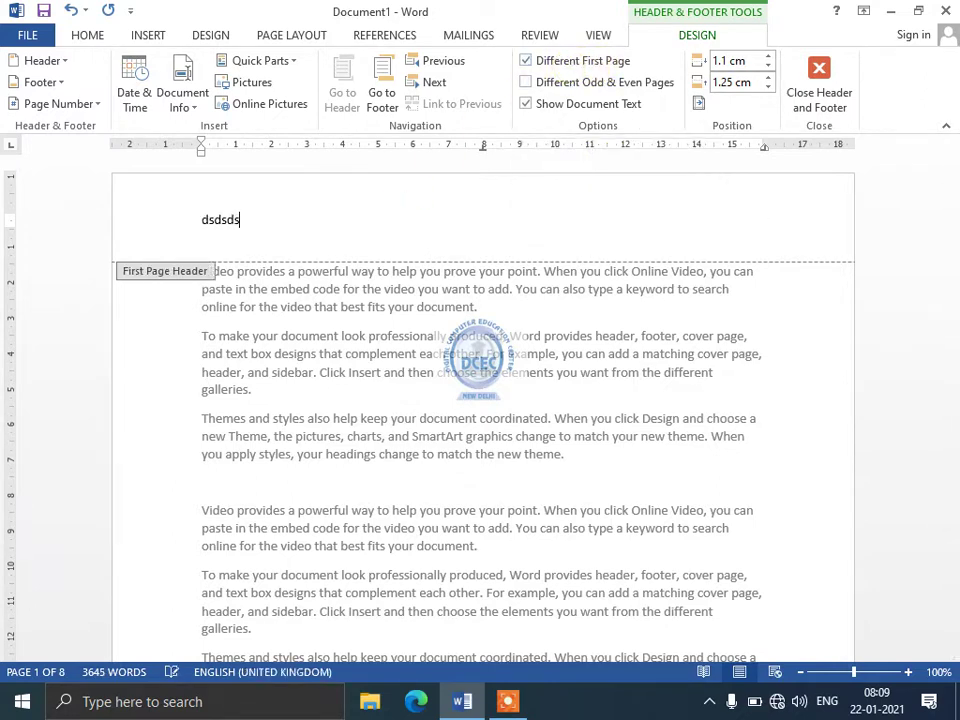
key(BackSpace)
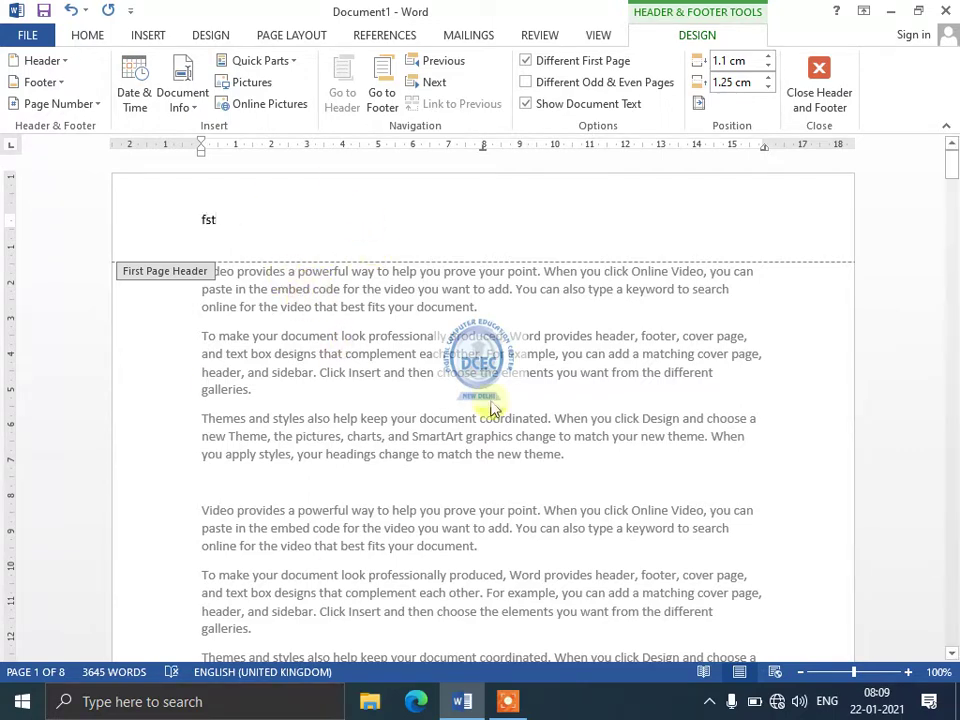
drag(953, 178, 889, 242)
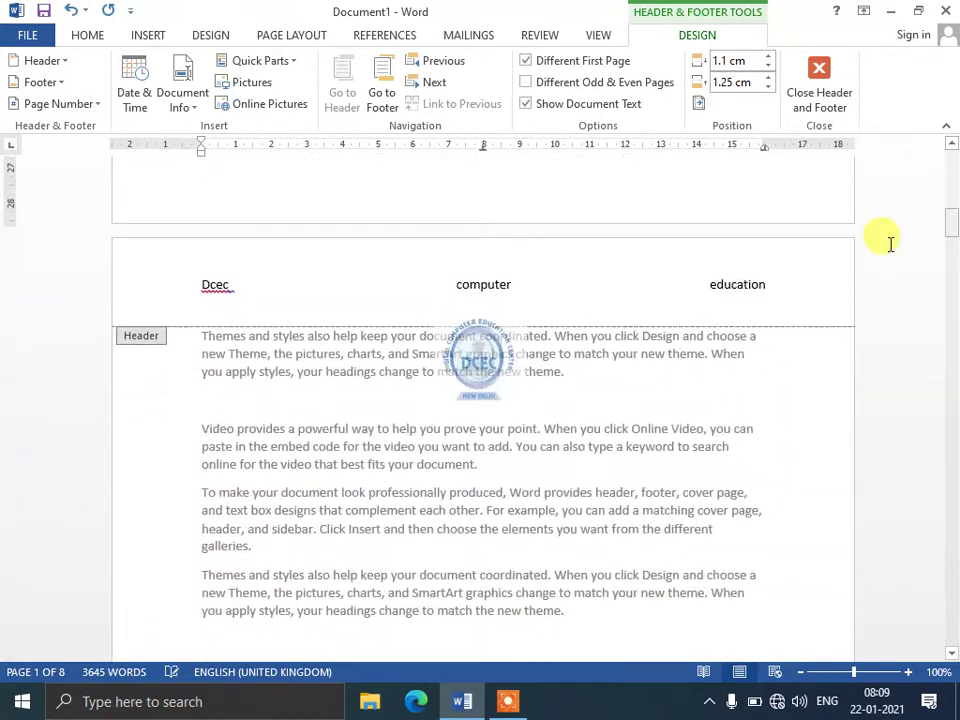
click(259, 283)
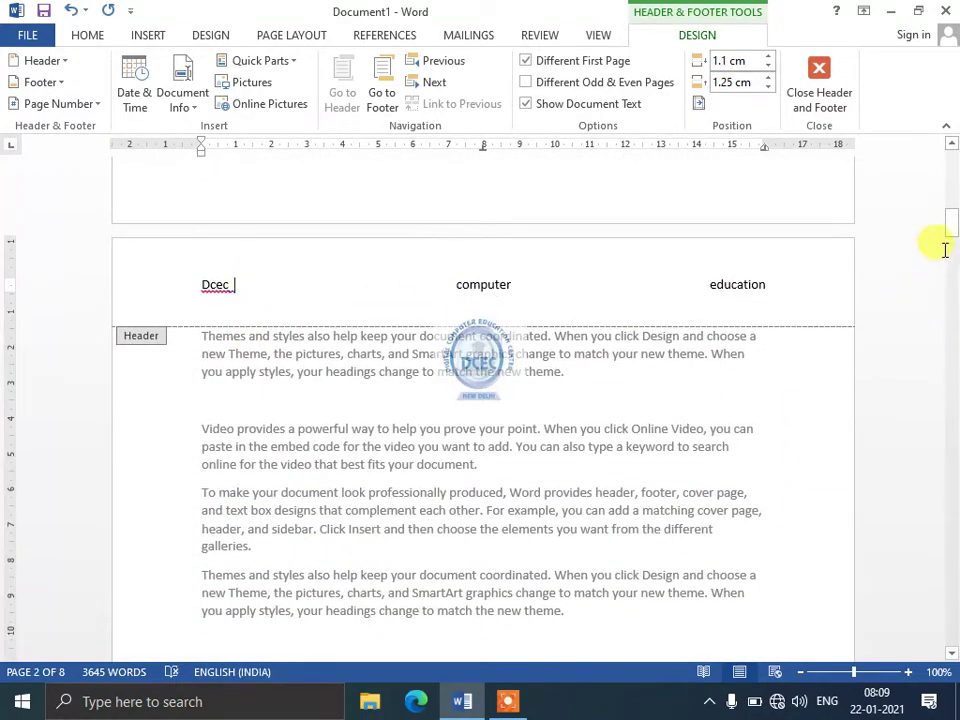
drag(953, 230, 950, 172)
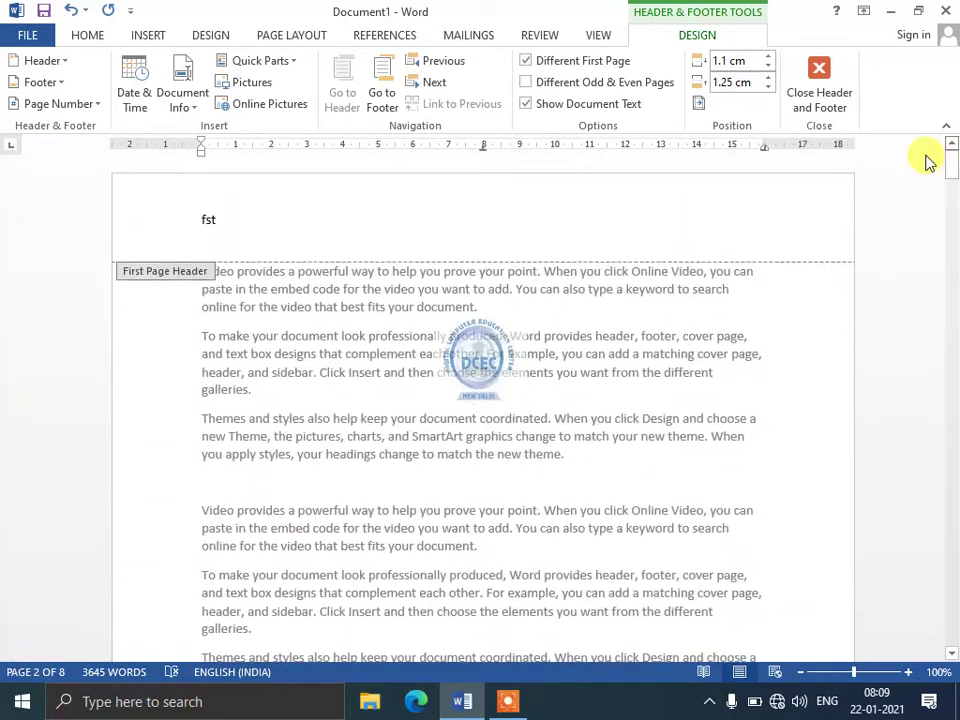
Step: Turn off the different first page option, check the page 1 header, and briefly try different odd and even pages
click(567, 64)
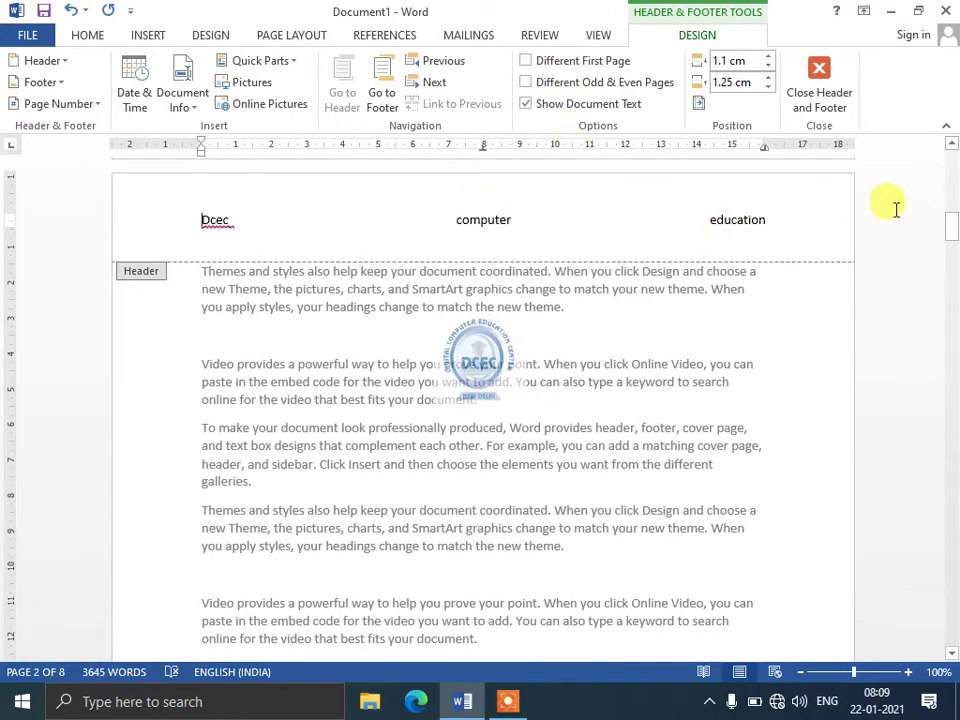
drag(953, 226, 949, 150)
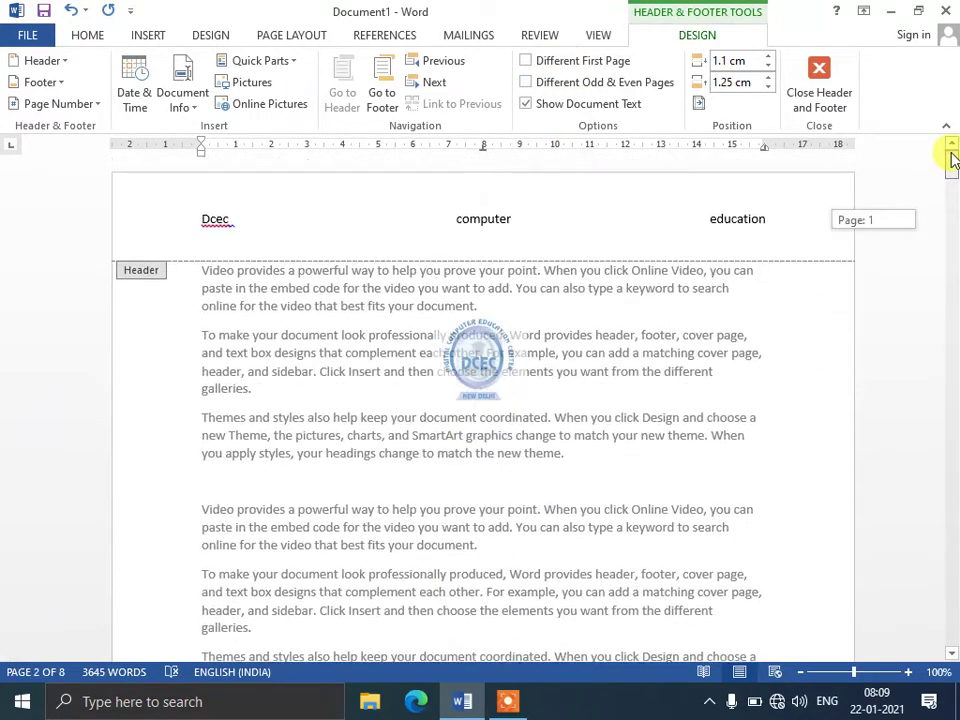
click(546, 62)
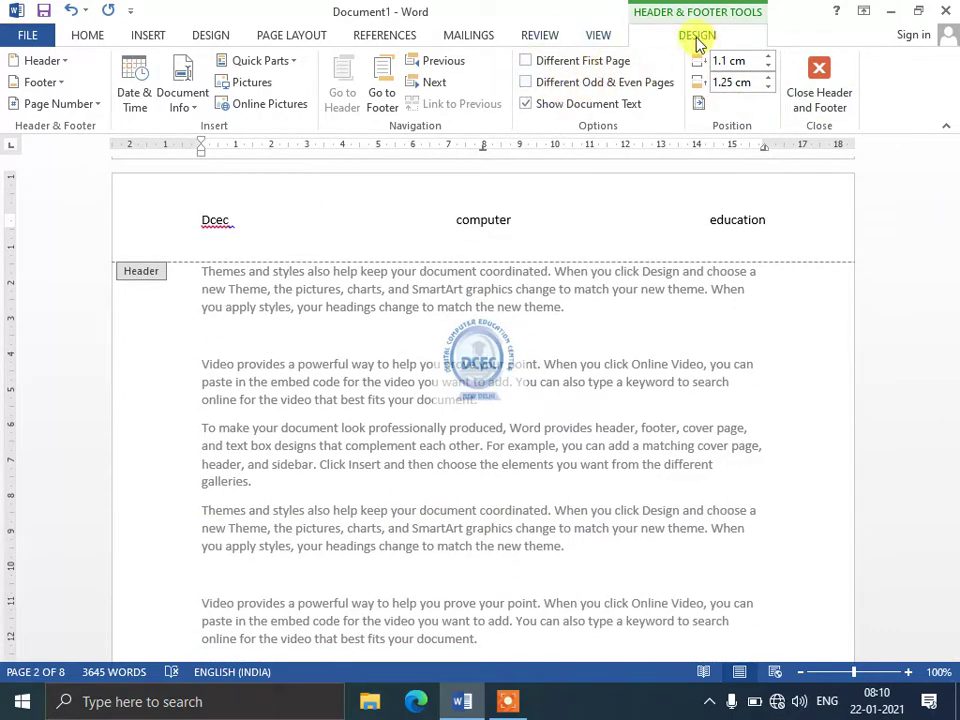
click(578, 86)
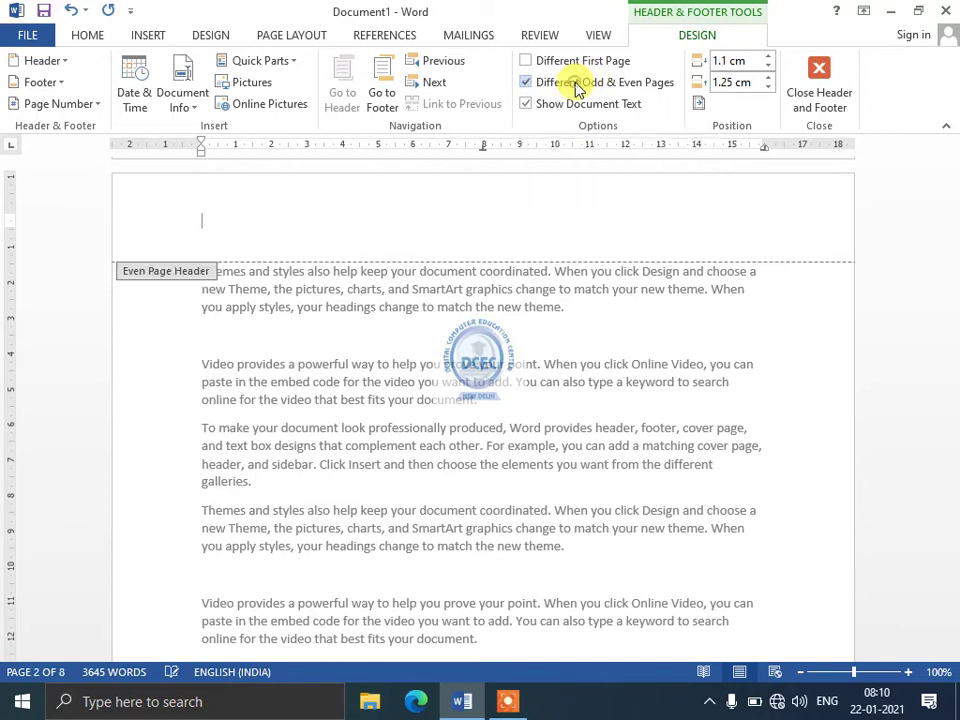
click(578, 86)
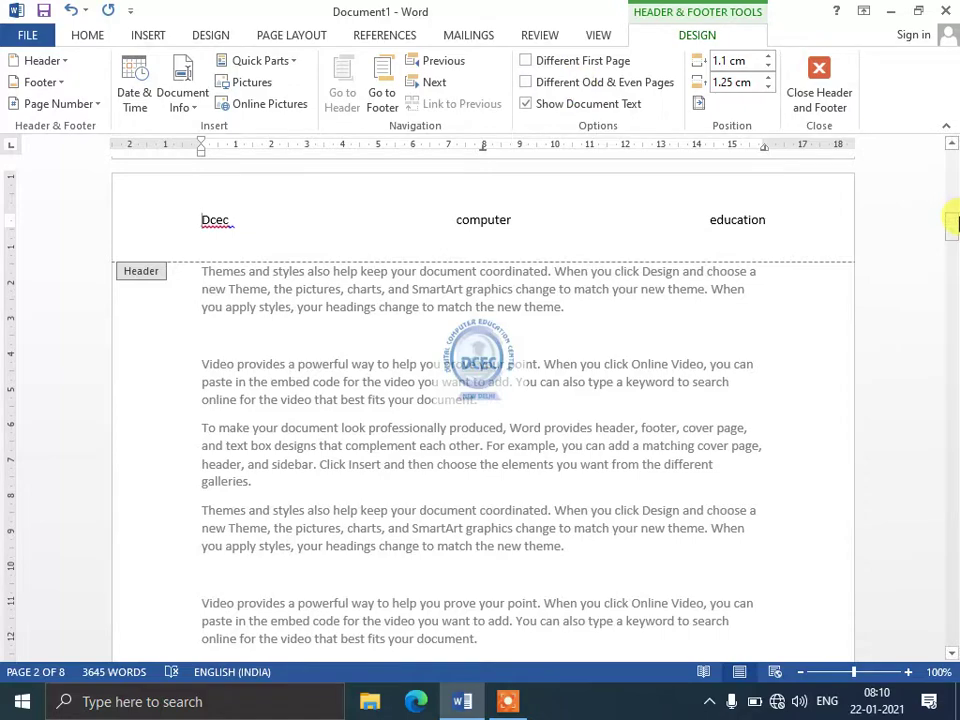
Step: Enable different odd and even pages, and add "odd" after "Dcec" in the page 1 header
drag(951, 220, 951, 156)
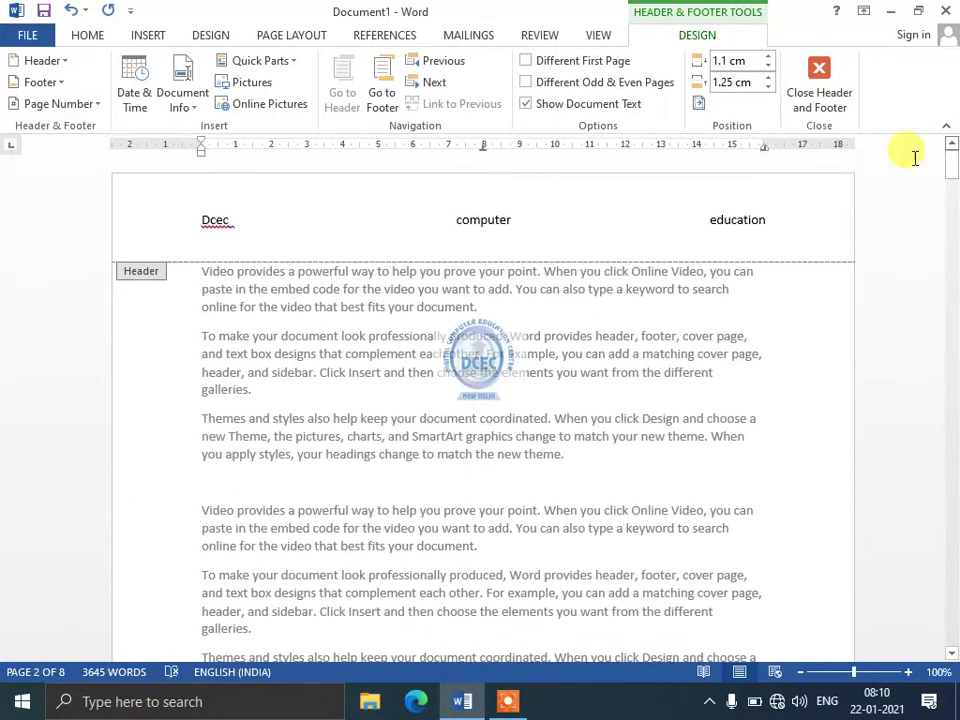
click(250, 220)
click(590, 88)
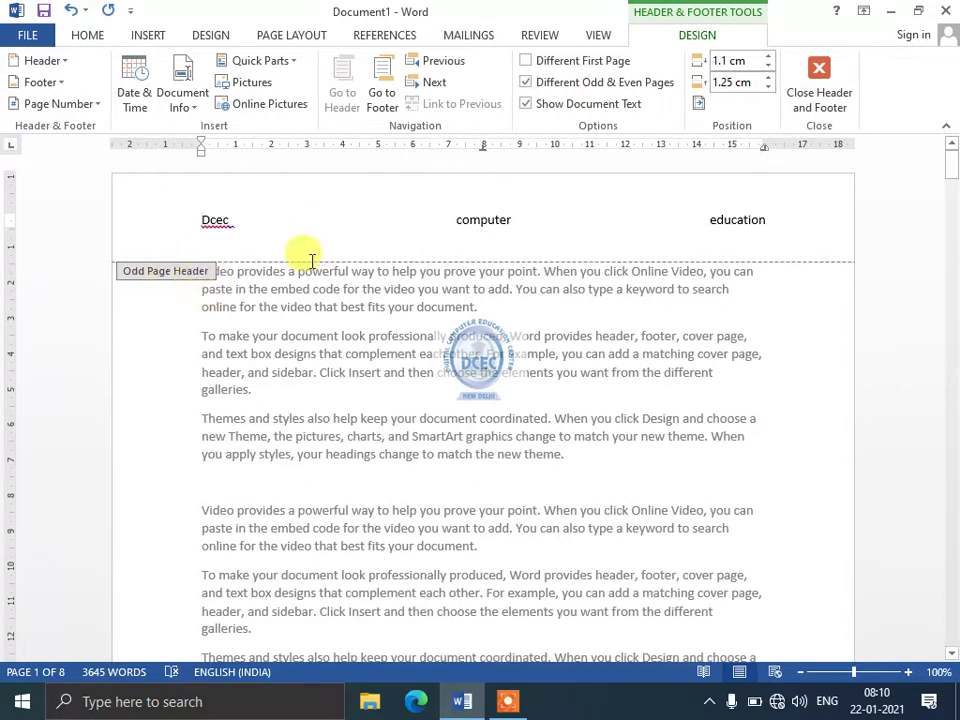
click(311, 227)
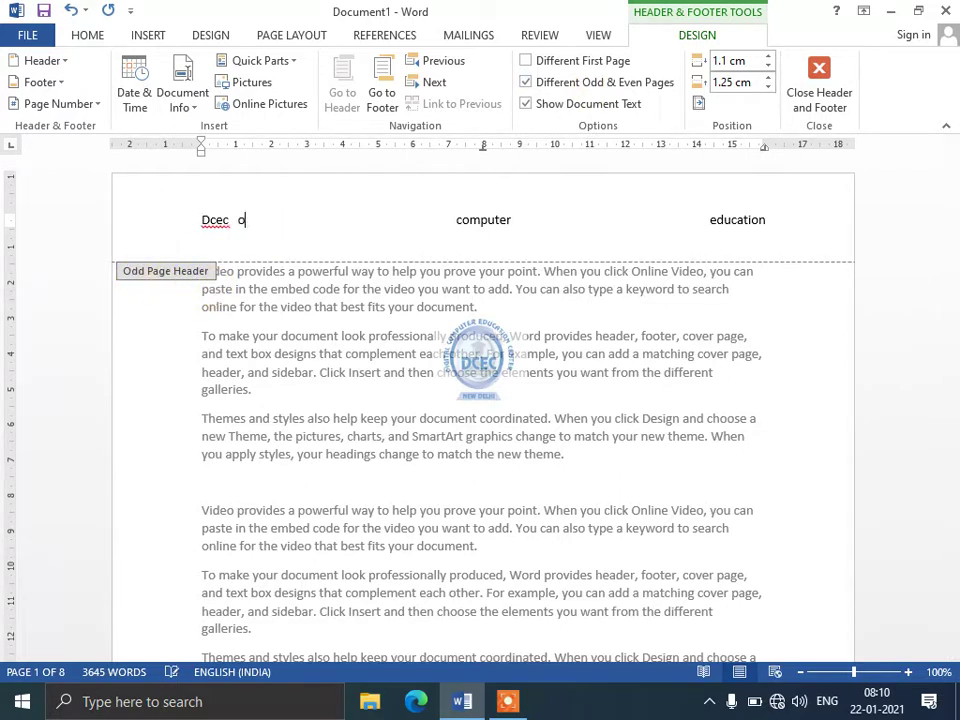
text(odd)
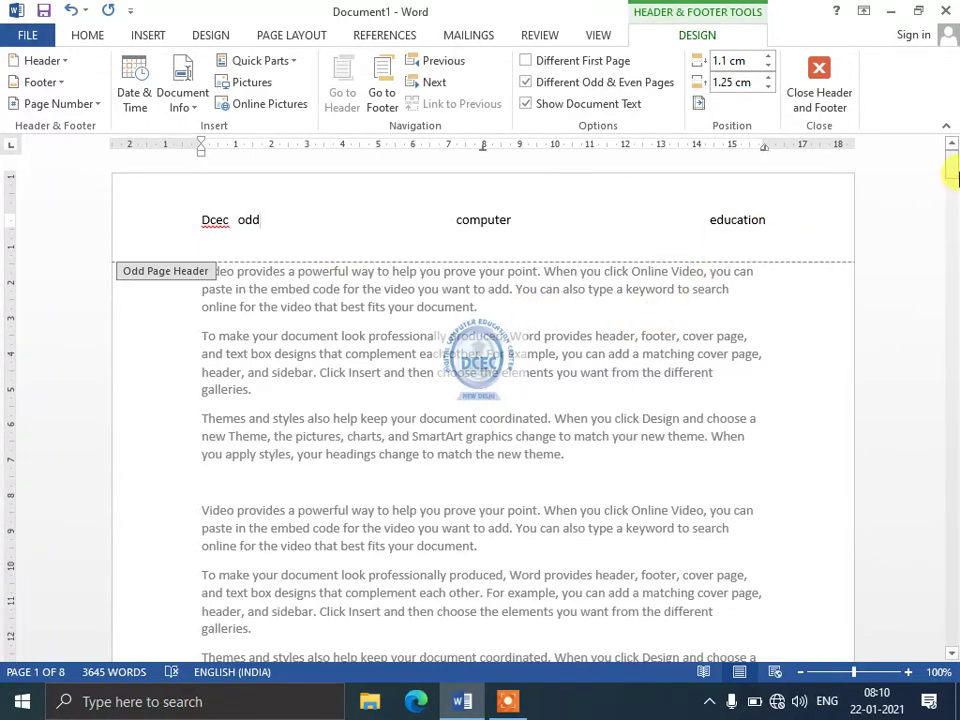
Step: Enter "even" in the even page header on page 2
drag(949, 171, 950, 214)
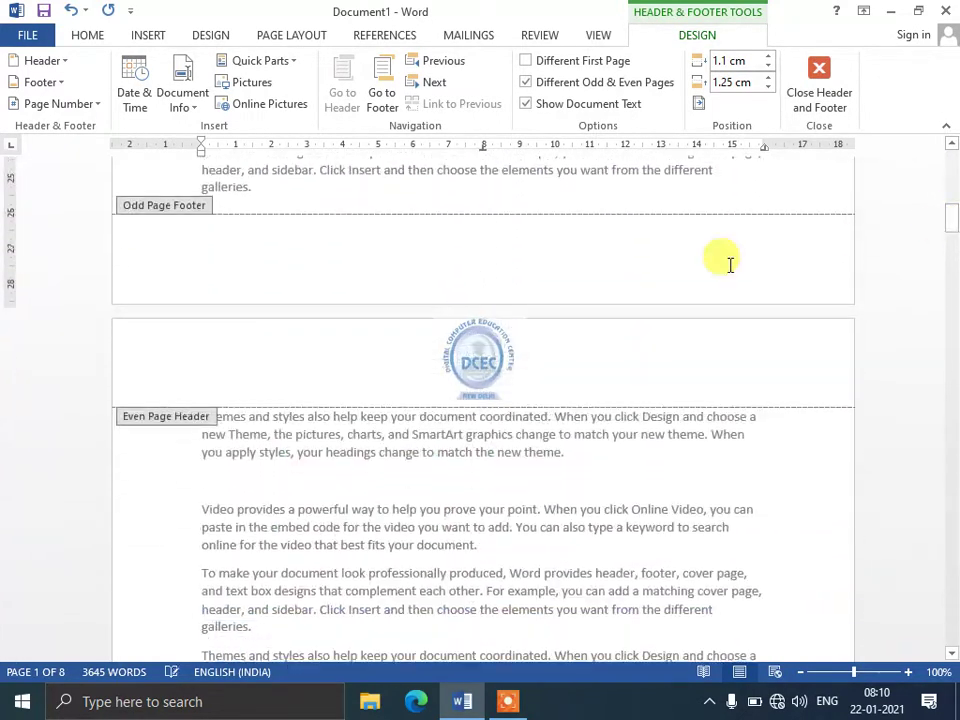
click(445, 363)
text(en)
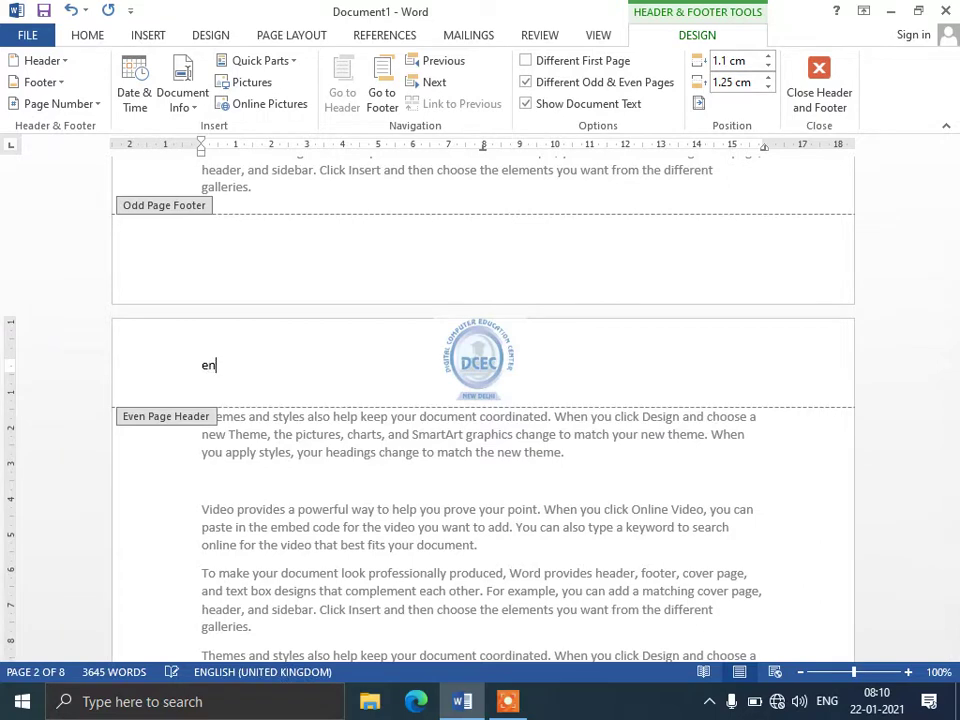
text(ev)
key(BackSpace)
key(BackSpace)
key(BackSpace)
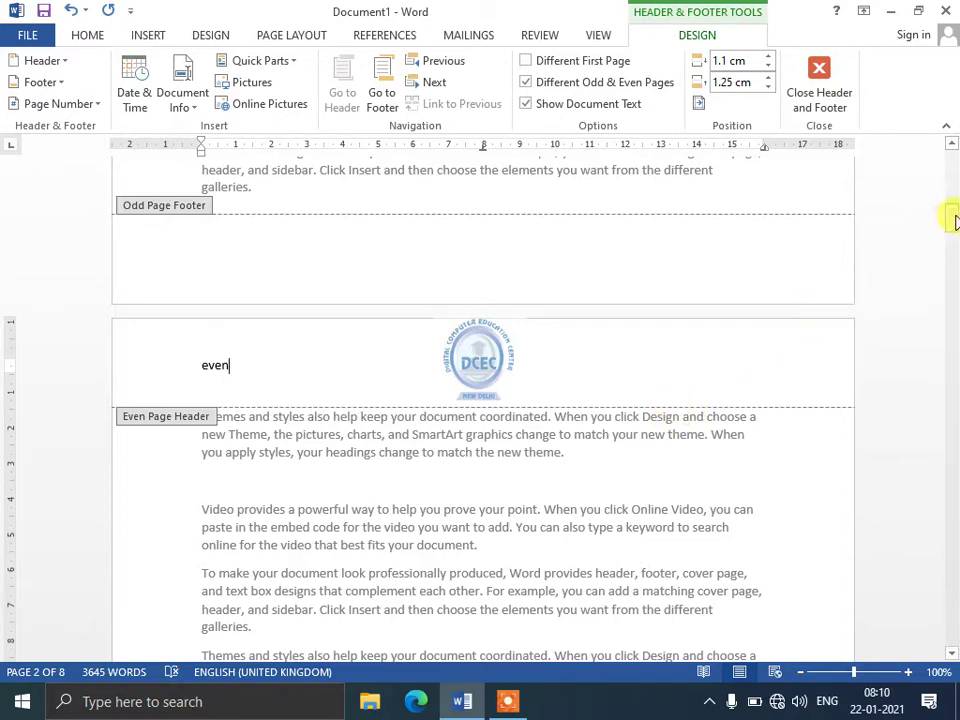
Step: Check the odd and even headers across the following pages, and turn off the different odd and even pages option
click(954, 218)
drag(954, 218, 943, 156)
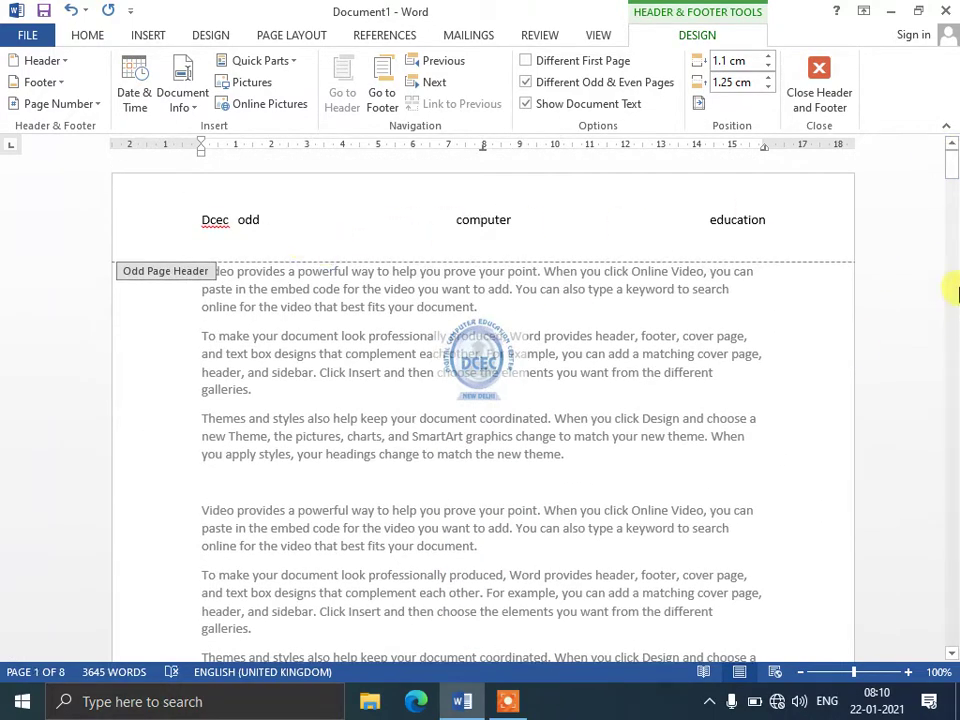
click(951, 653)
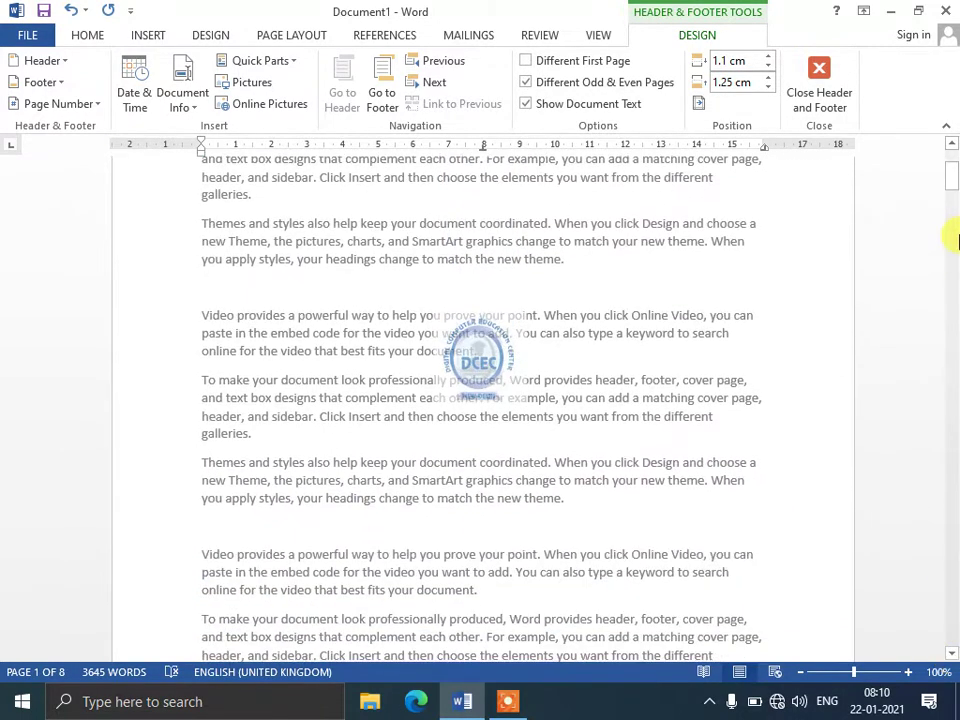
drag(949, 182, 953, 338)
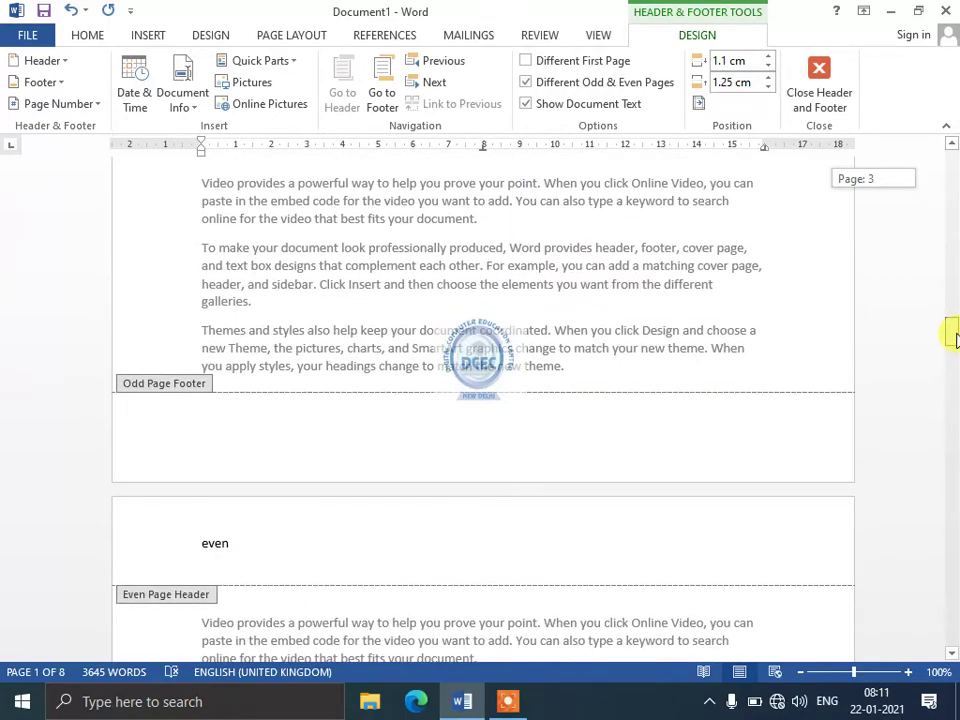
drag(953, 338, 953, 160)
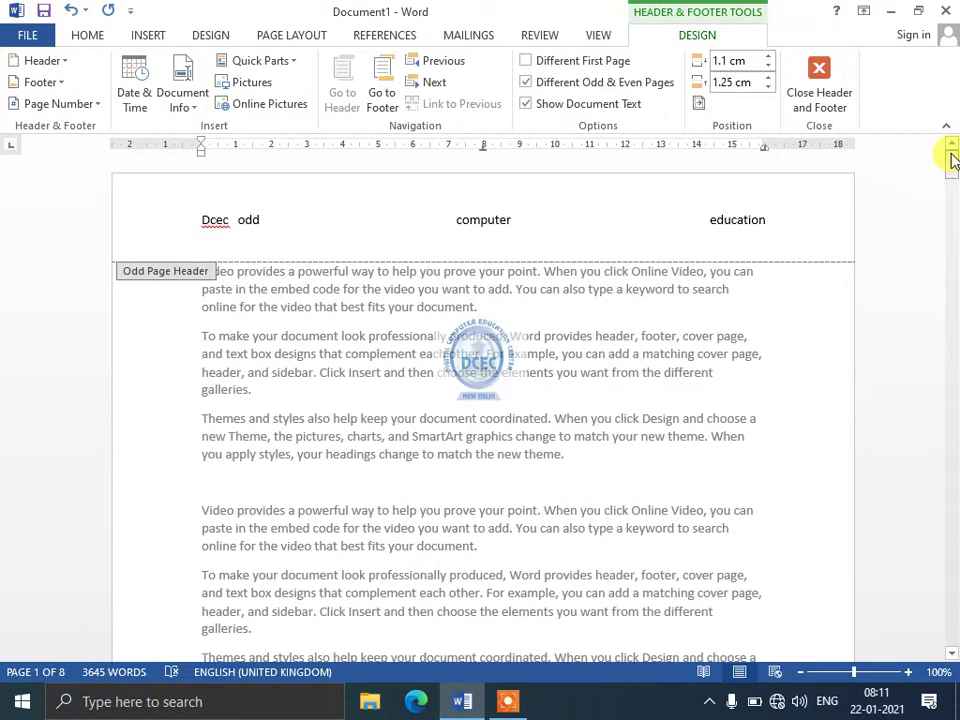
click(553, 83)
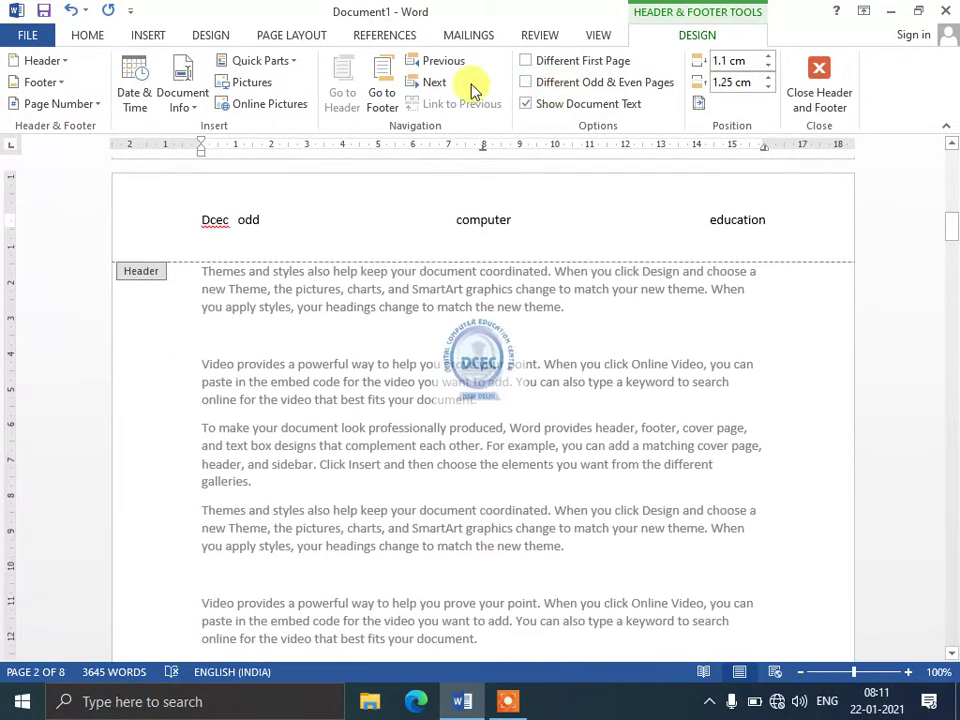
click(384, 95)
click(345, 95)
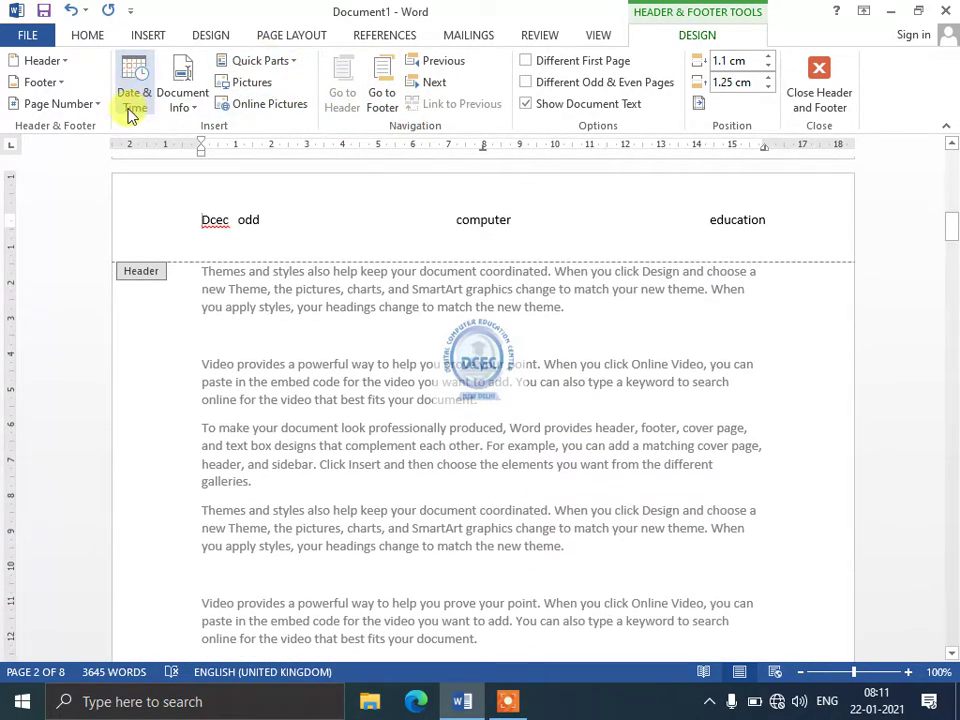
Step: Try the Plain Number 2 page number at the top of the page, and undo its insertion
click(349, 231)
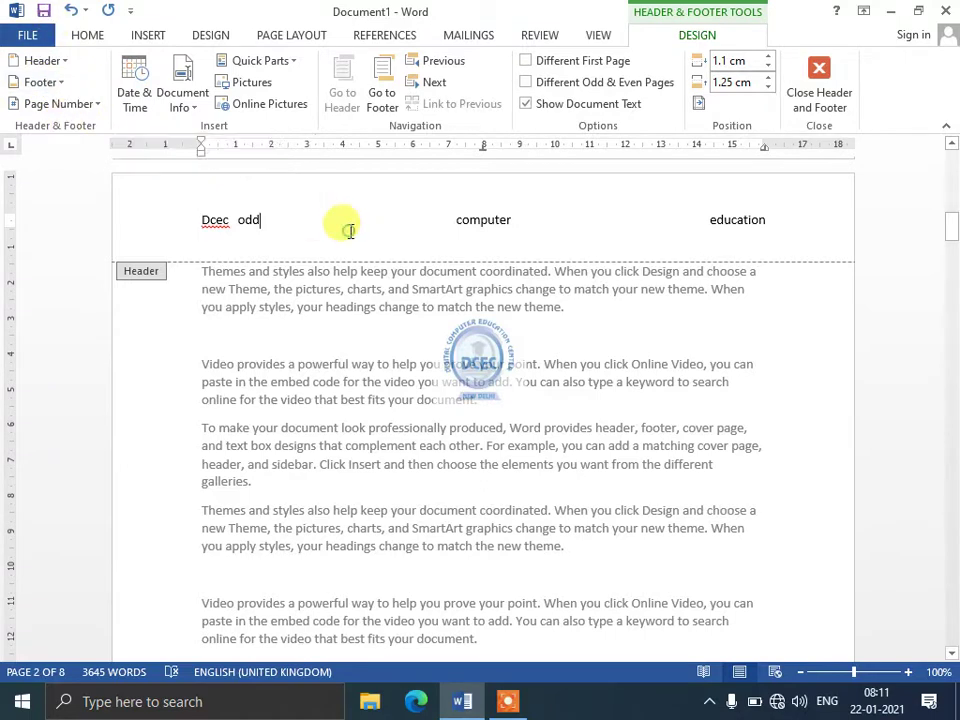
click(62, 104)
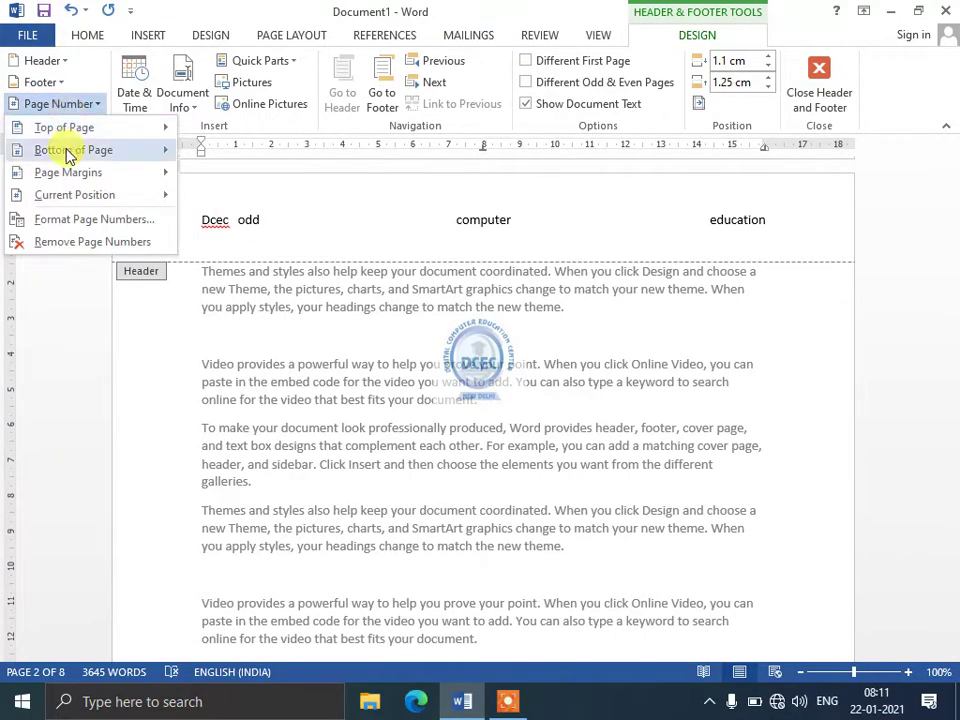
mouse_move(68, 136)
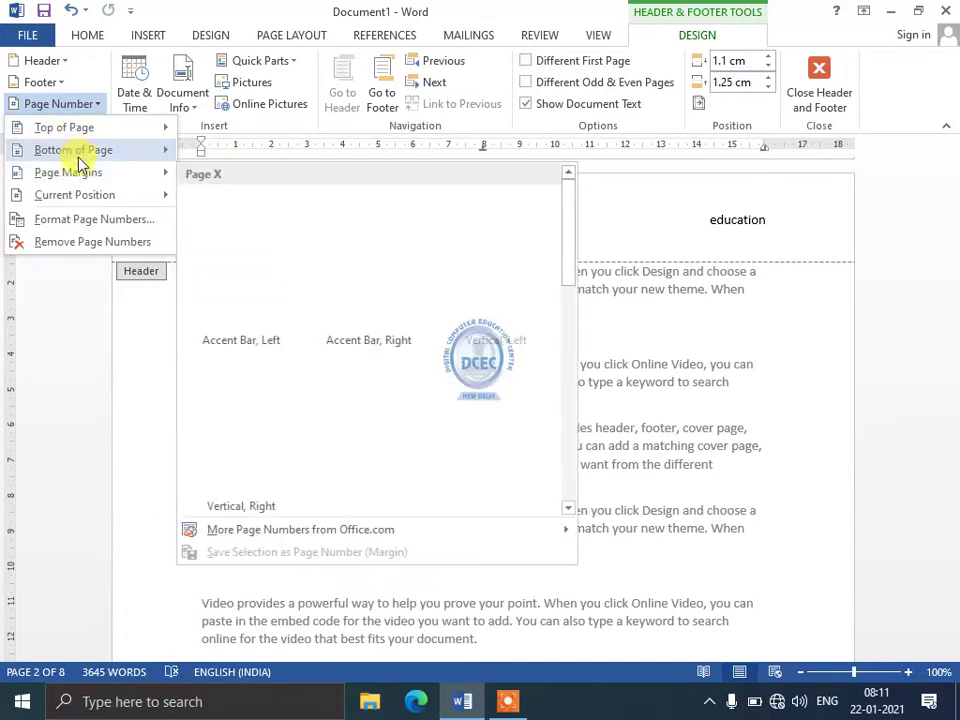
mouse_move(135, 128)
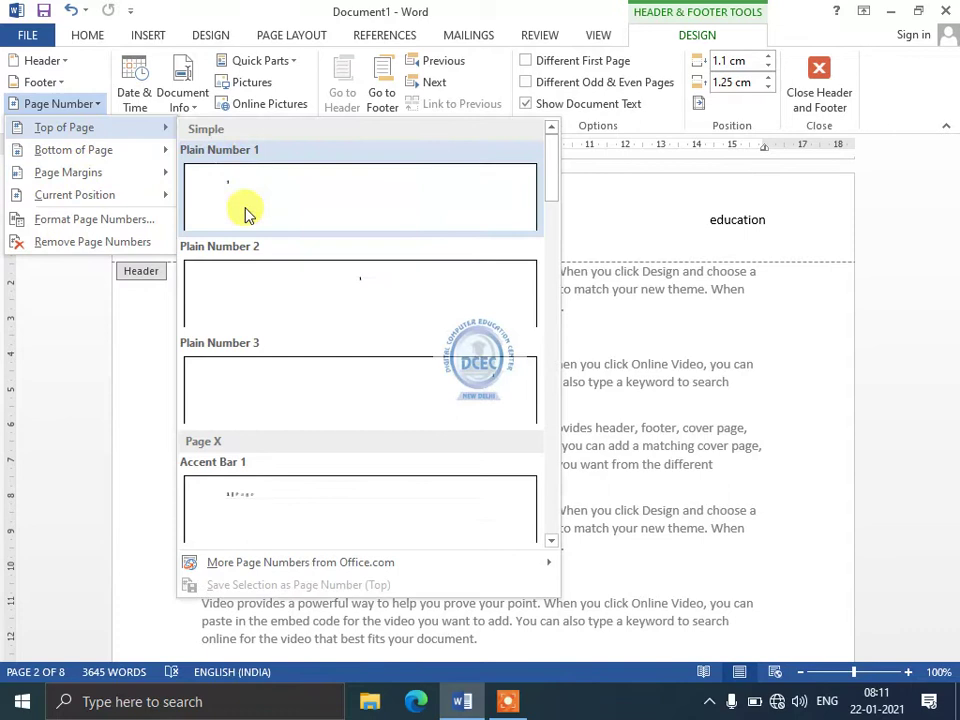
click(358, 294)
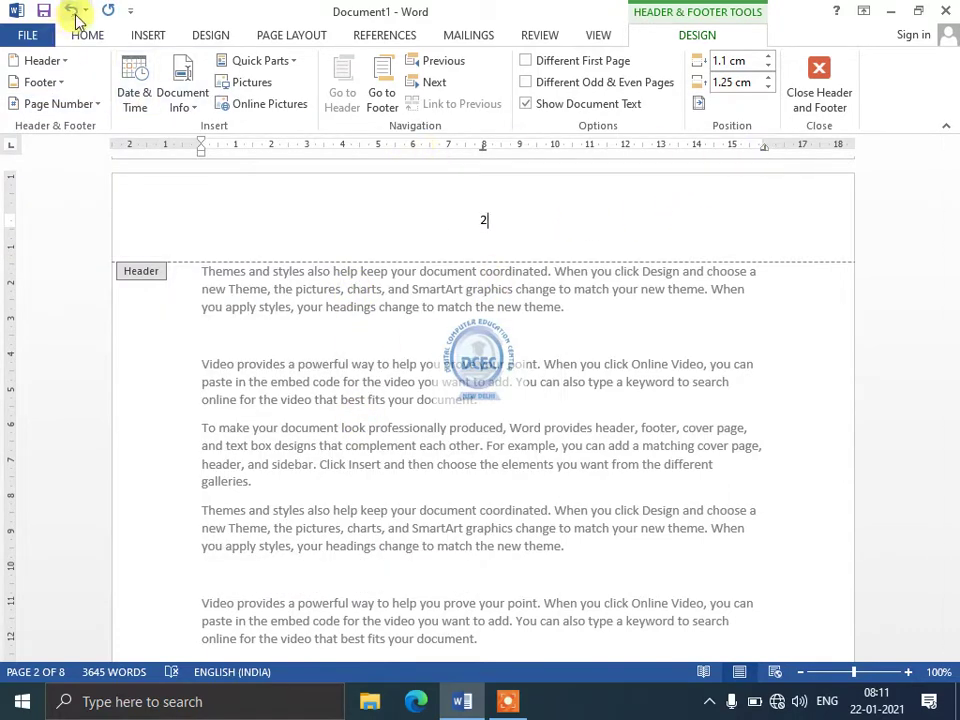
click(72, 12)
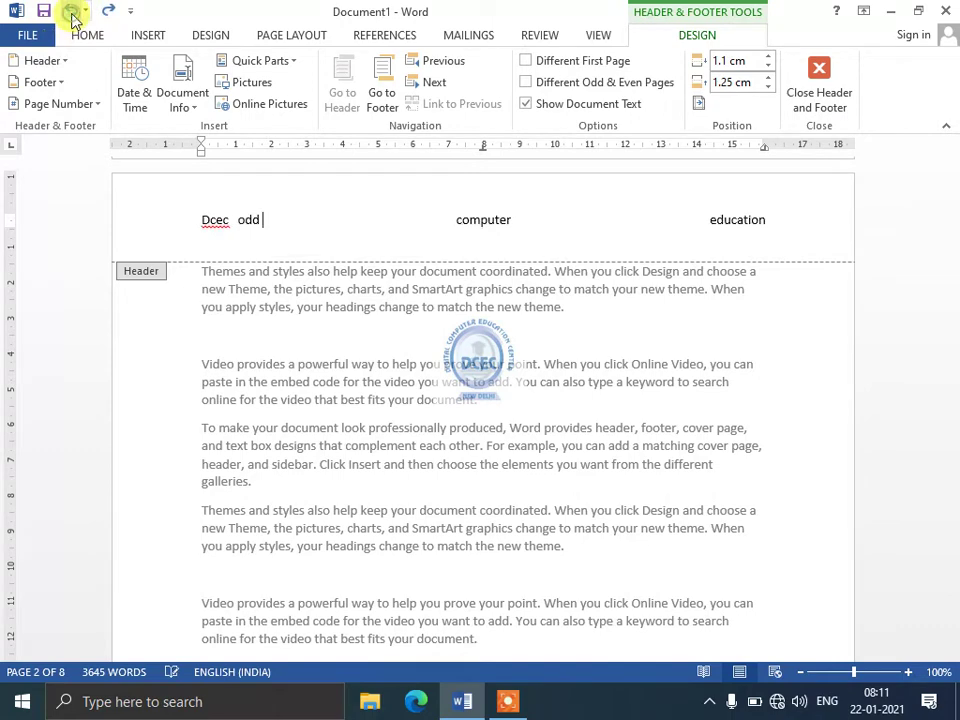
Step: Try a Plain Number page number at the current position in the page 2 header, and delete the inserted number
click(50, 104)
mouse_move(103, 199)
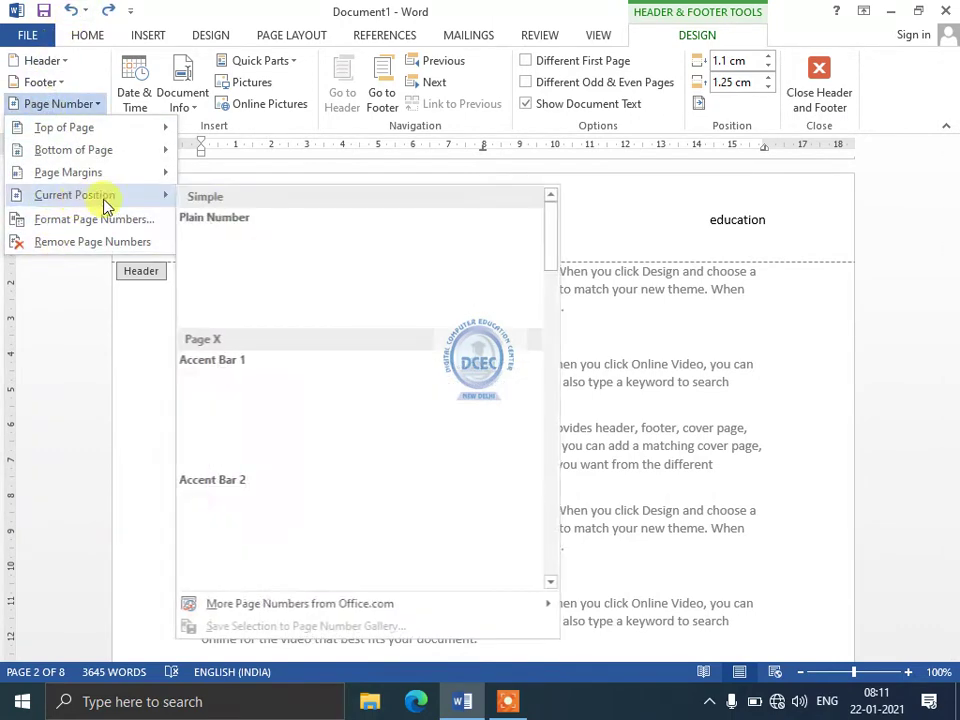
click(229, 259)
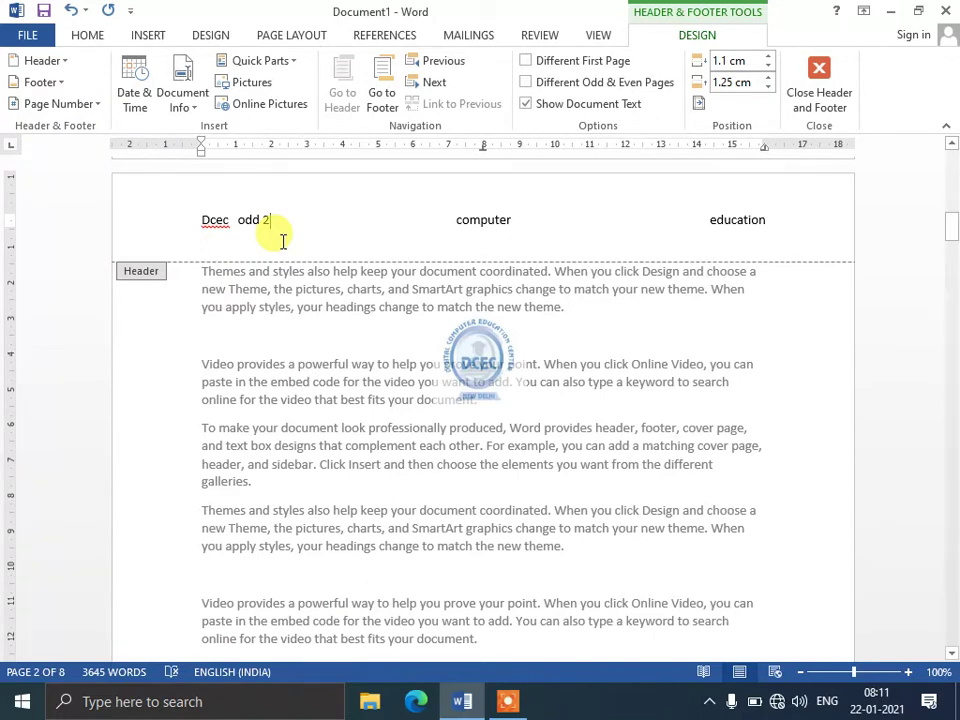
key(shift+Left)
key(Delete)
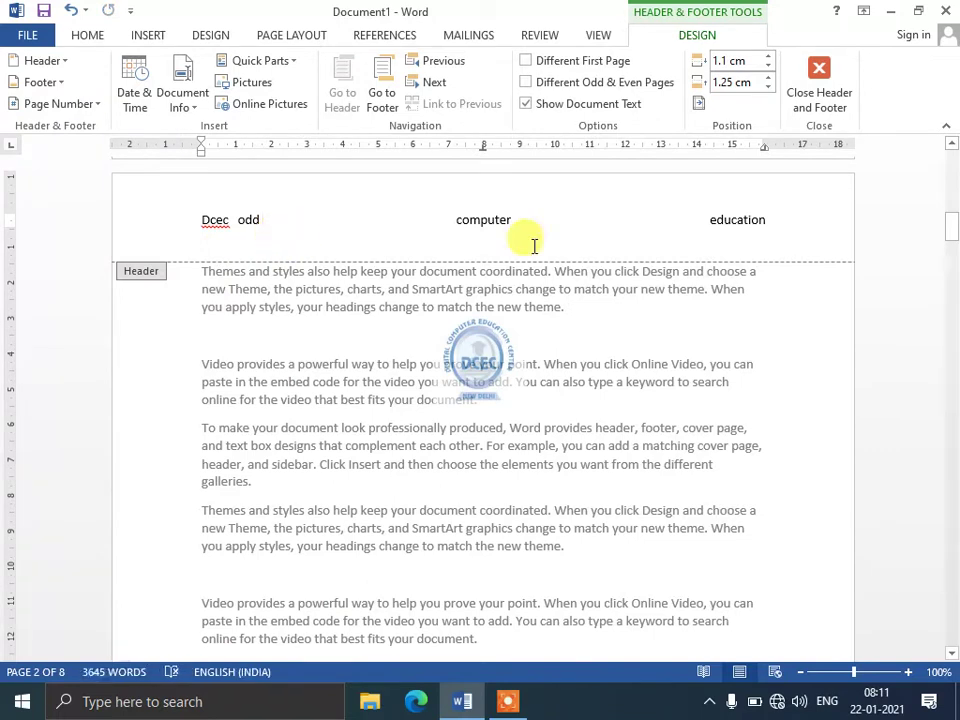
Step: Close header editing, remove the header from the document, and check the start of page 1
click(815, 100)
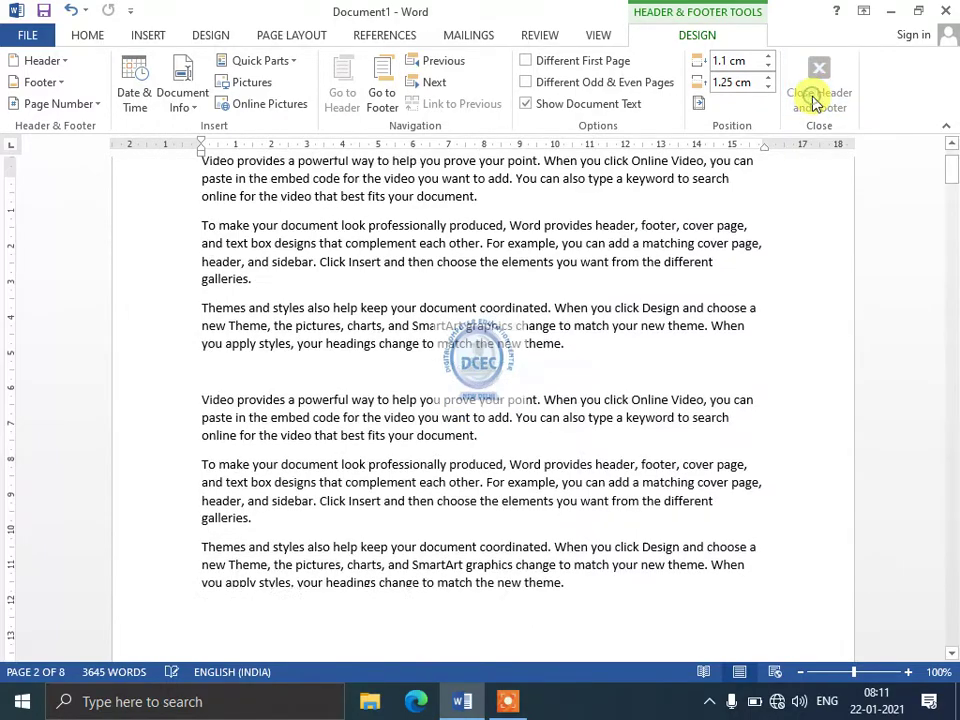
click(147, 38)
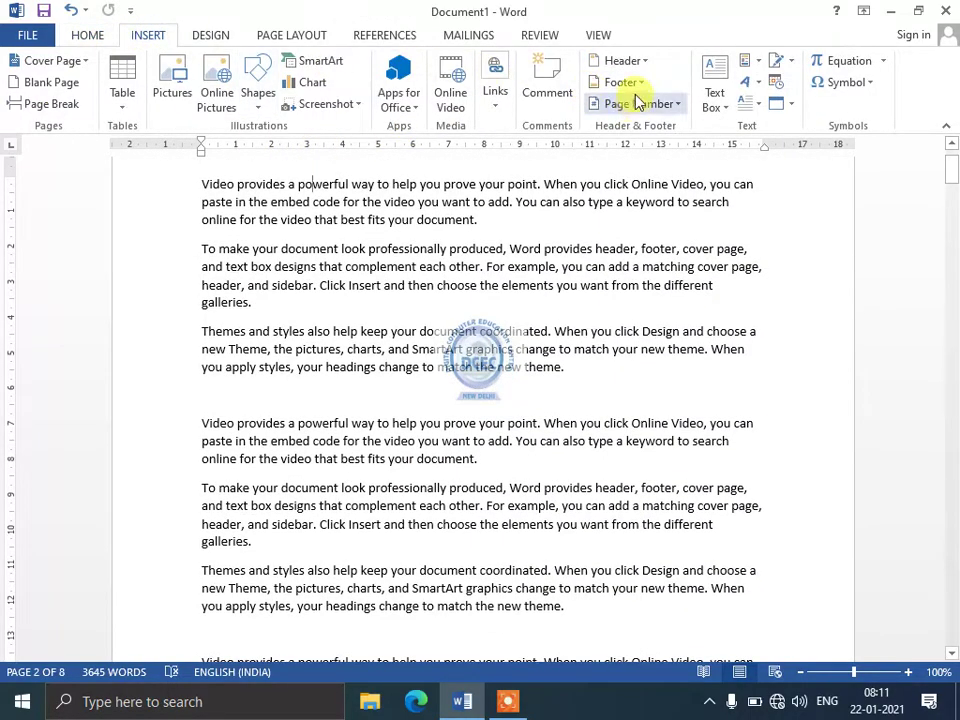
click(625, 61)
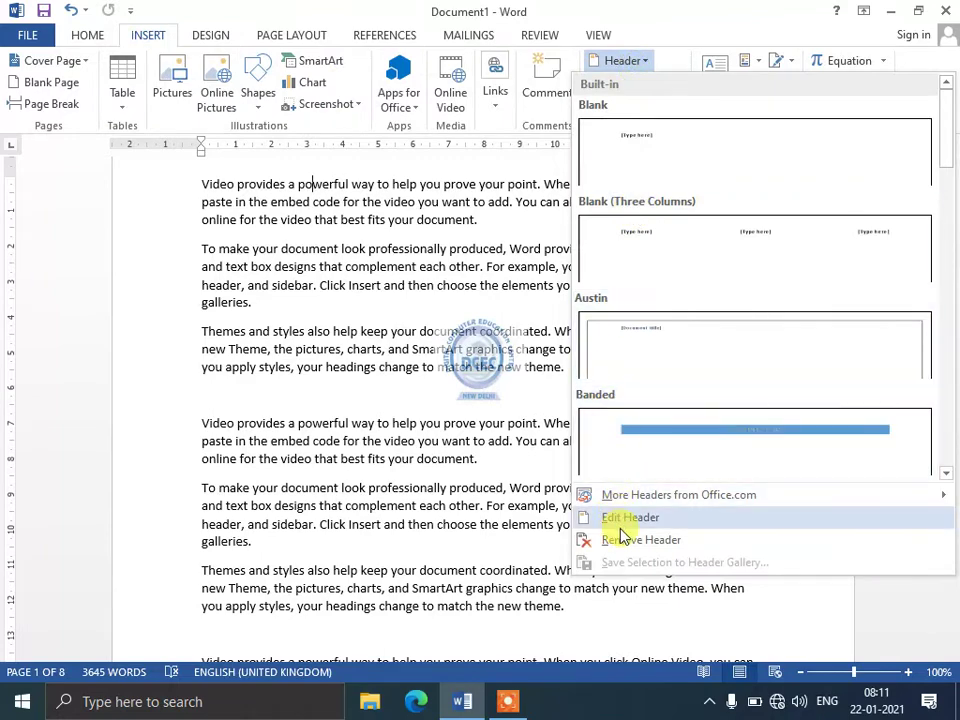
click(619, 540)
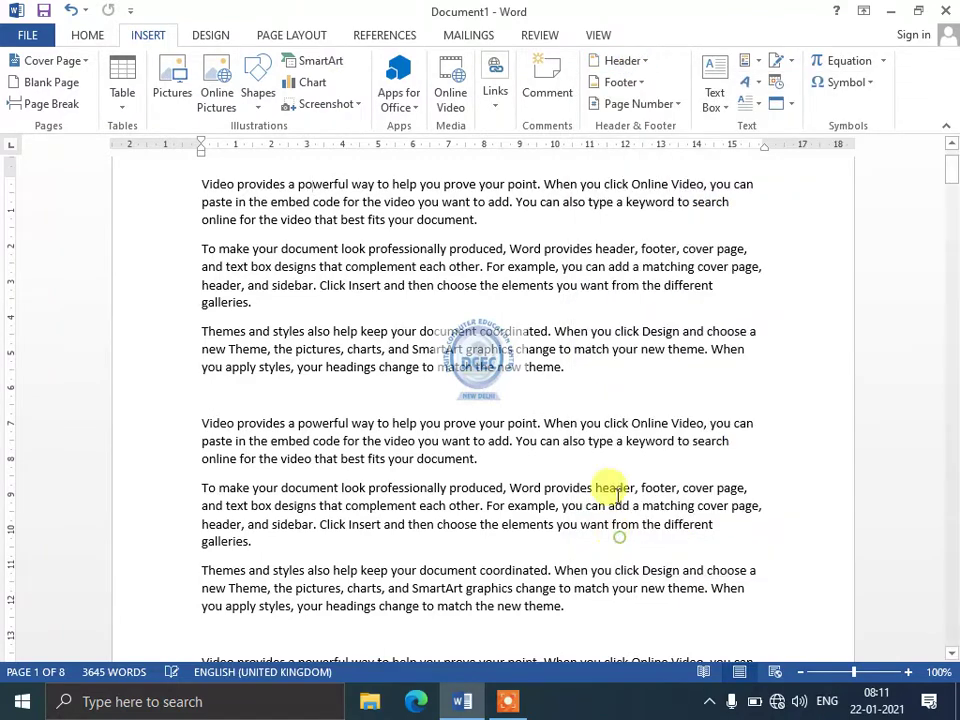
click(951, 145)
click(951, 145)
click(951, 145)
click(951, 145)
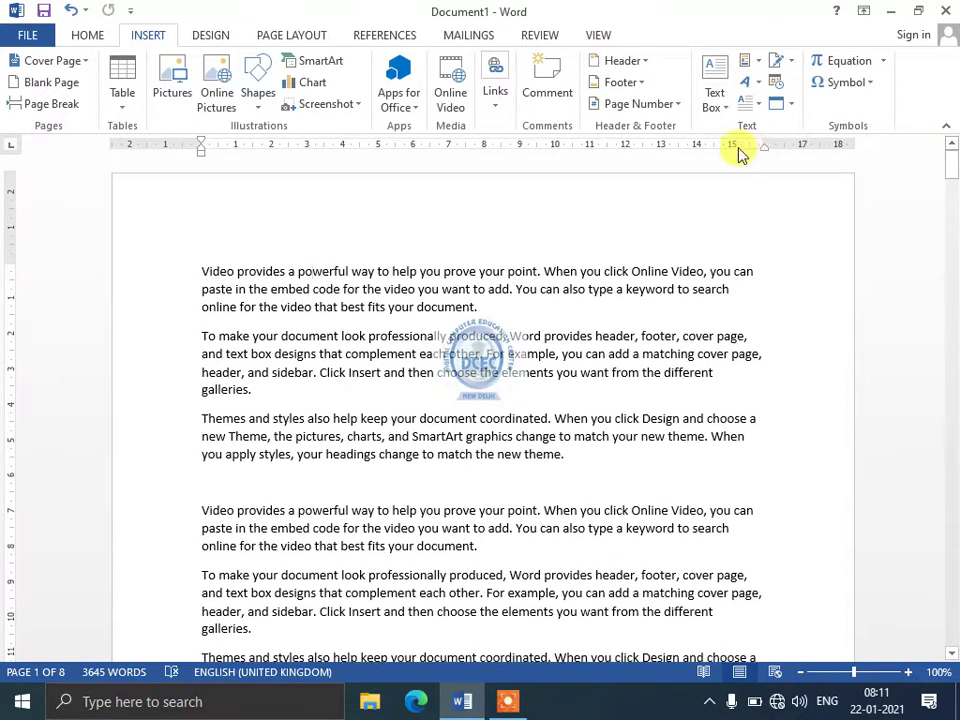
Step: Insert a Blank footer containing "sasas", and close footer editing
click(620, 82)
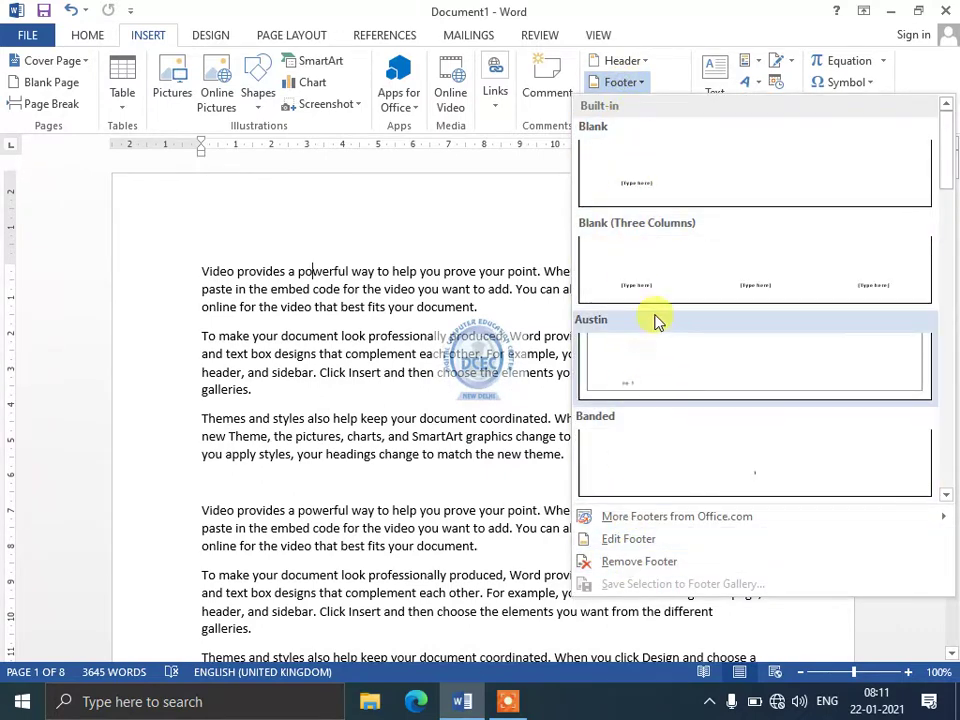
click(655, 190)
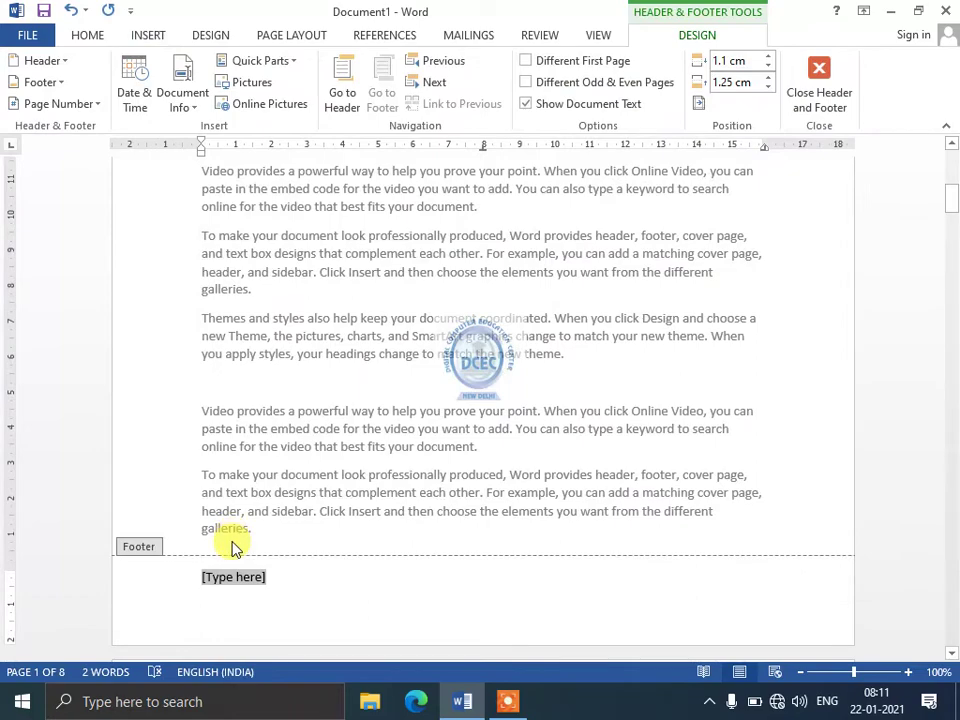
text(sasas)
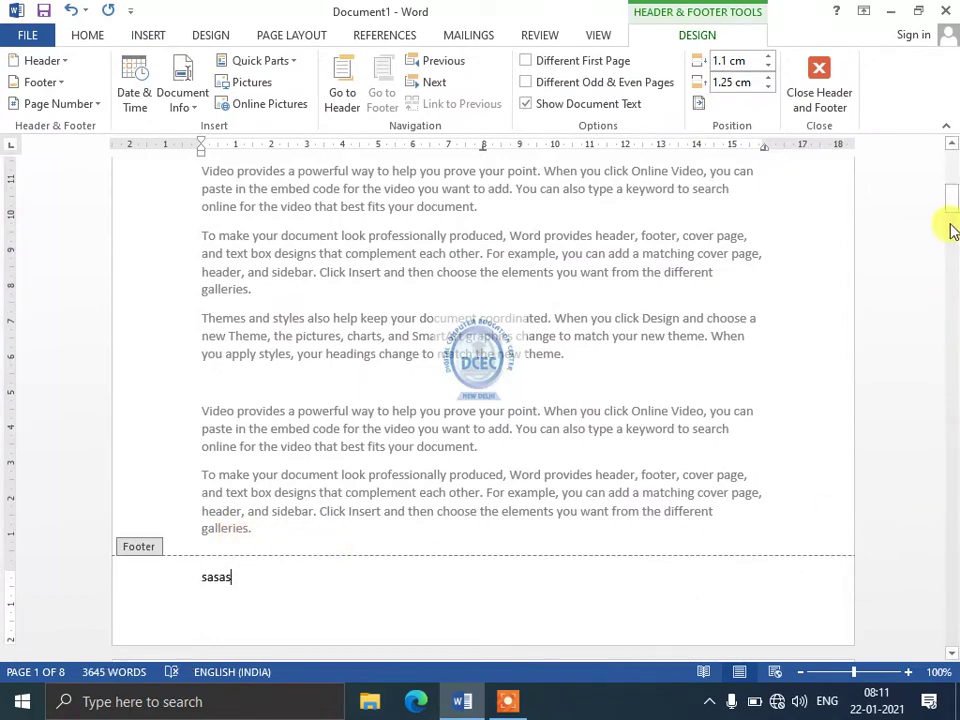
drag(951, 198, 951, 170)
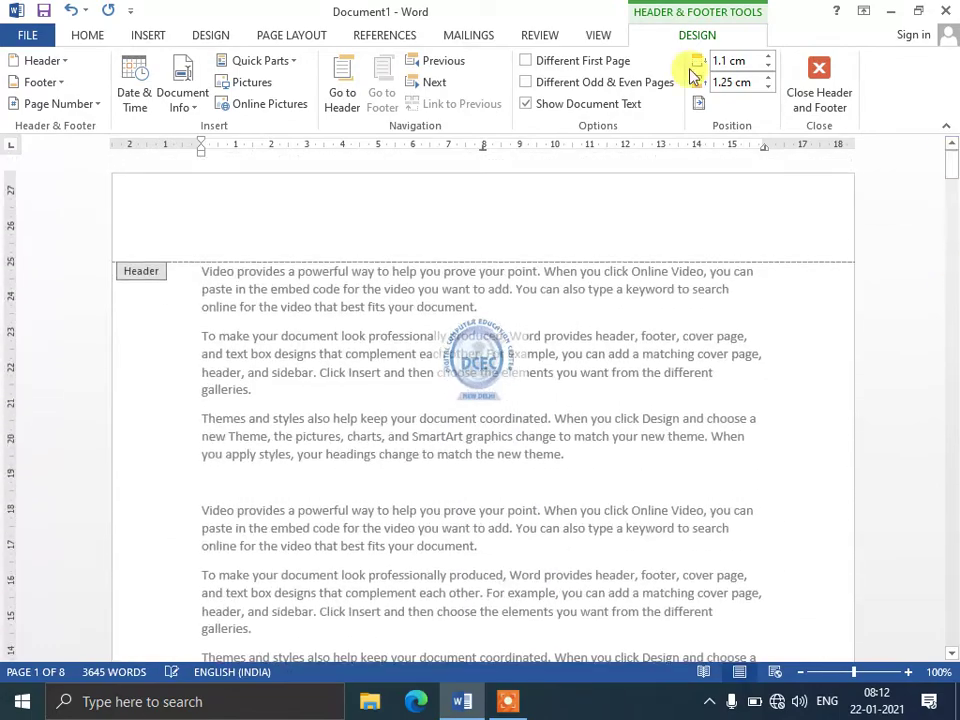
click(825, 80)
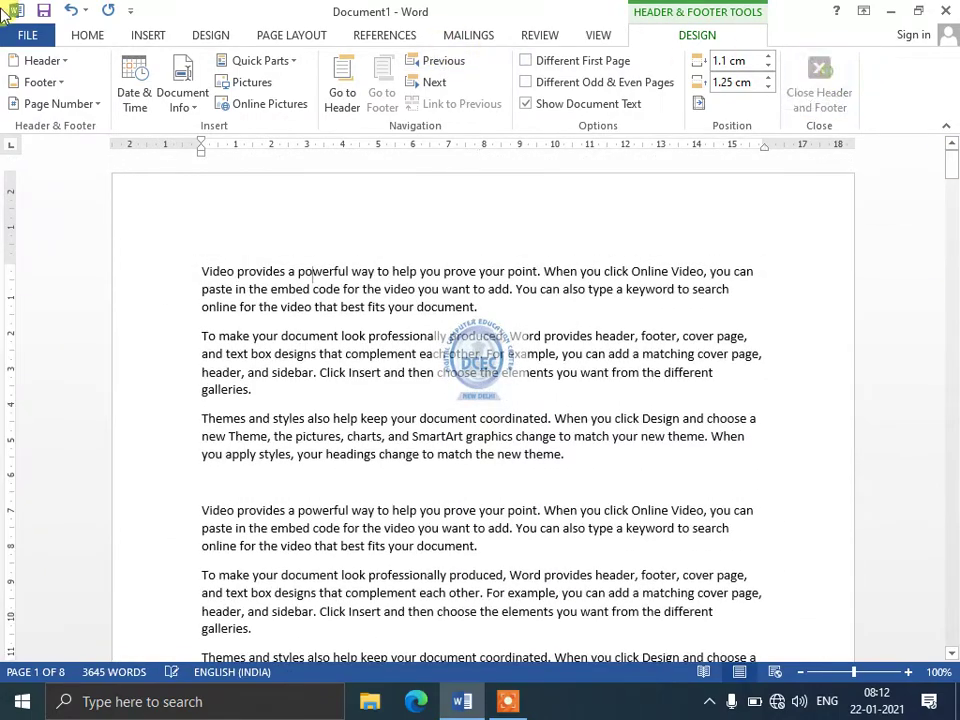
Step: Remove the footer from the document
click(150, 35)
click(618, 83)
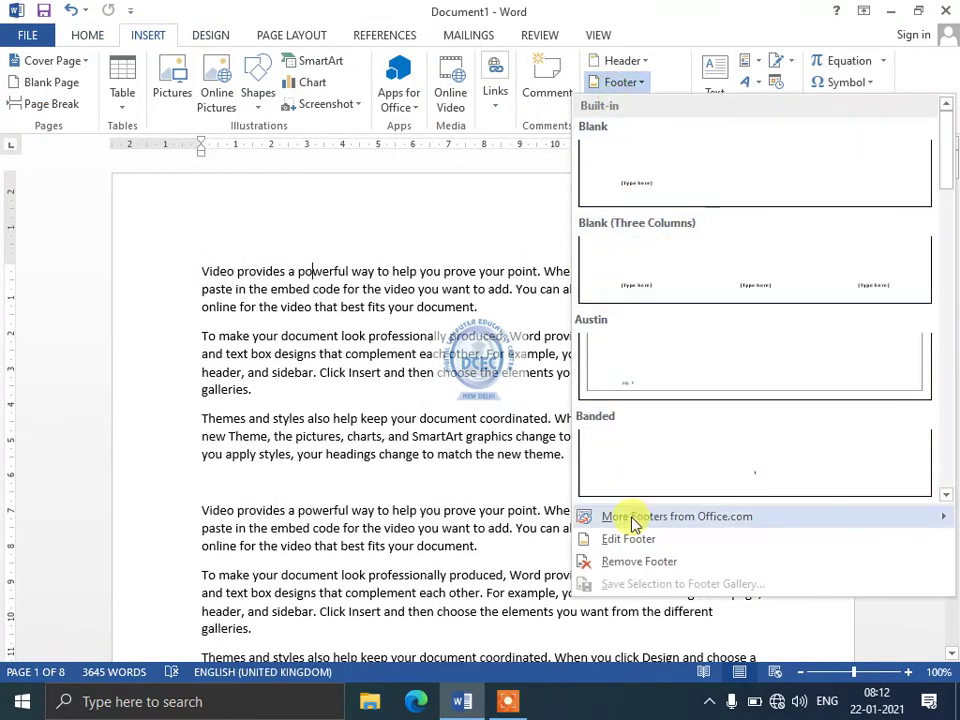
click(635, 564)
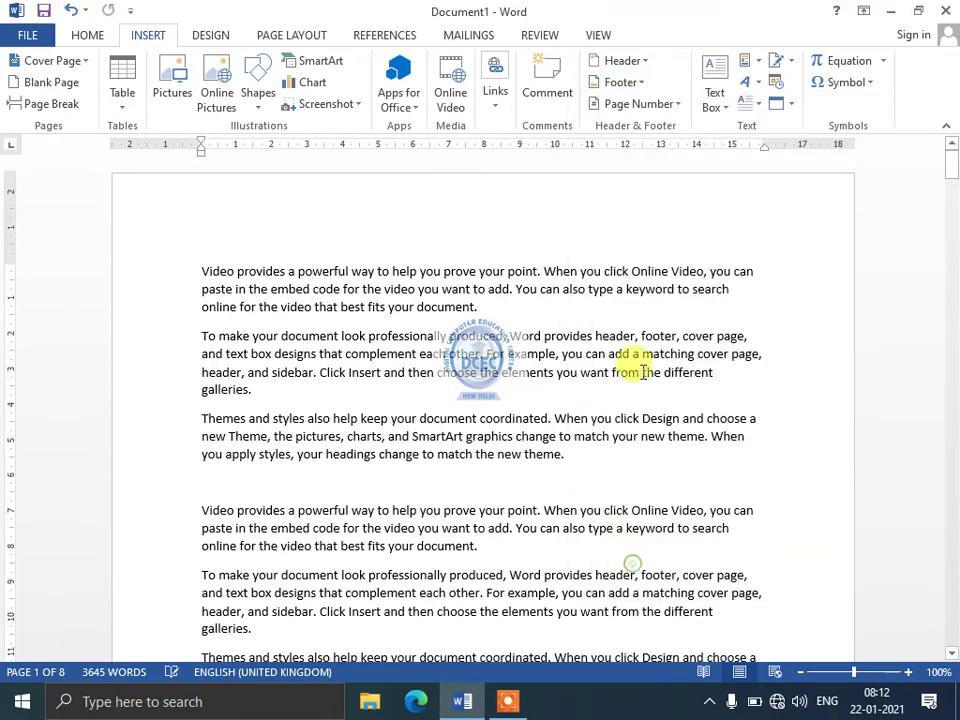
Step: Insert a Plain Number 2 page number at the top of the pages, and close header editing
click(625, 106)
mouse_move(600, 126)
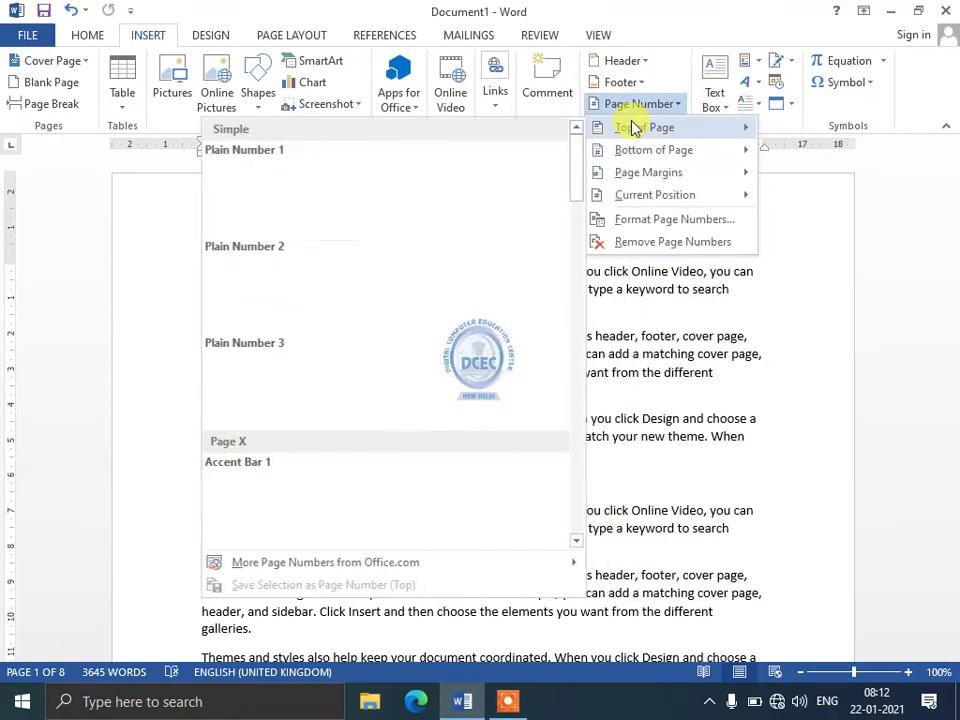
click(389, 303)
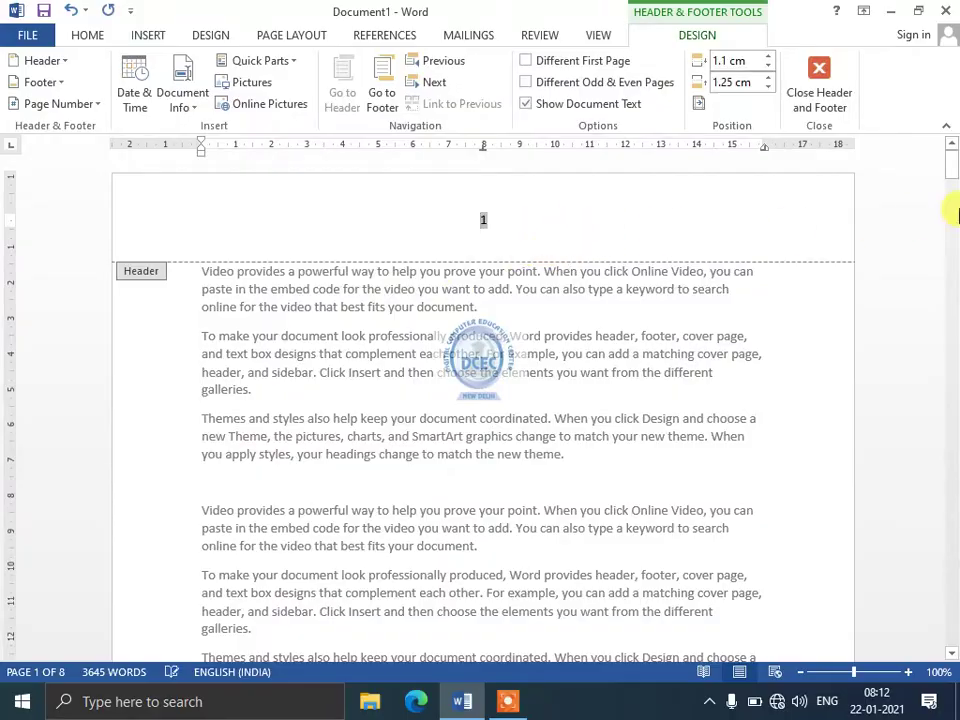
click(819, 92)
drag(953, 178, 945, 146)
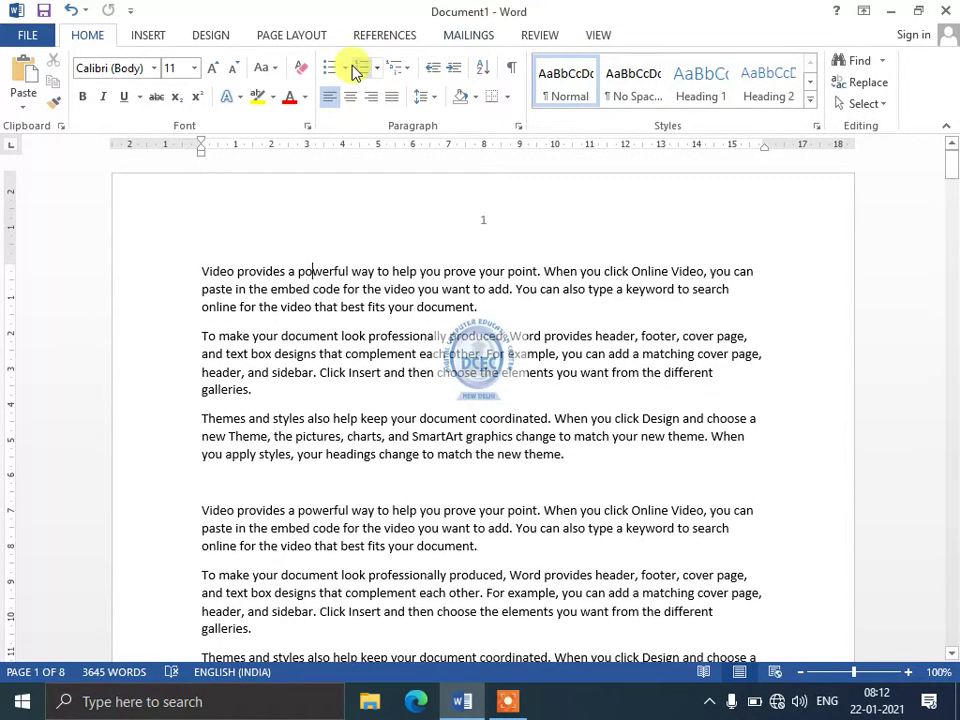
Step: Remove the page numbers from the document
click(133, 35)
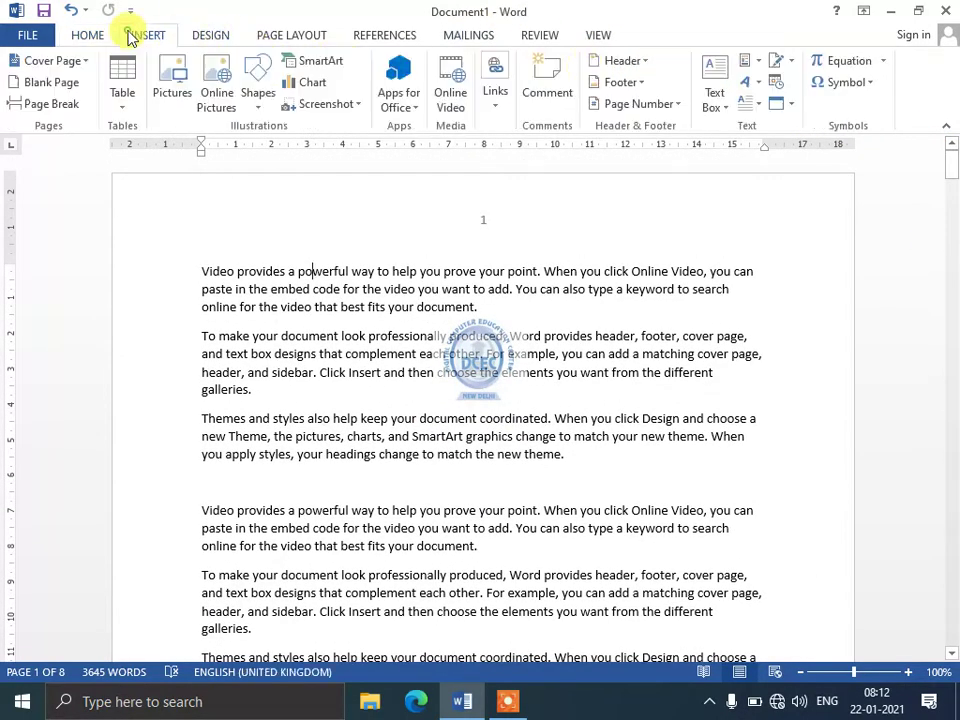
click(666, 105)
click(630, 244)
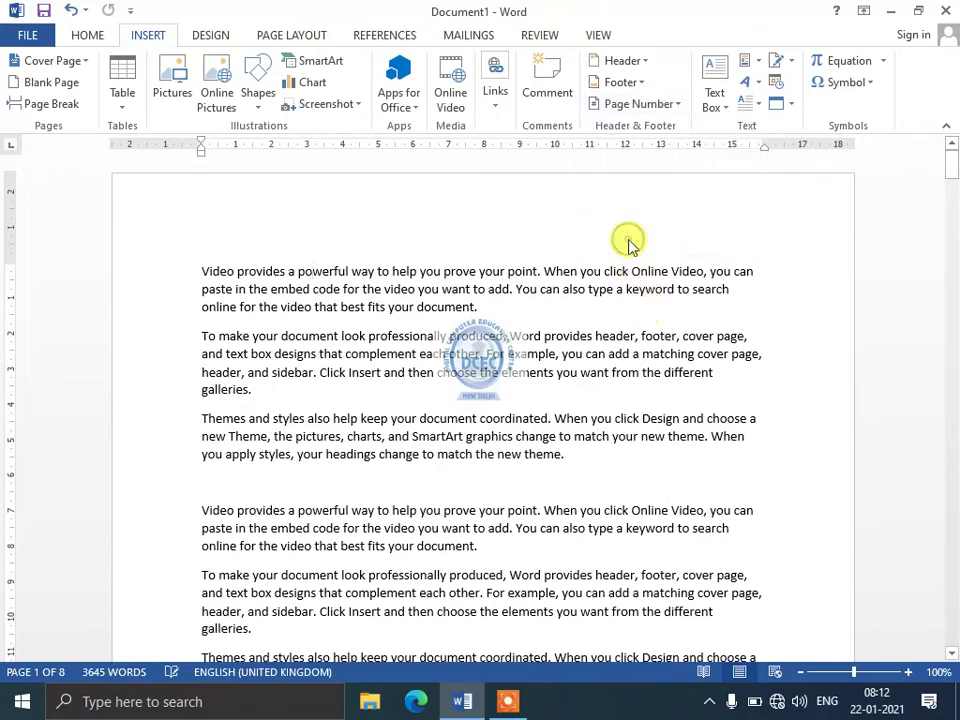
Step: Try a Banded Sidebar text box on page 1 with the text "dasdasdas", and undo its insertion
click(703, 102)
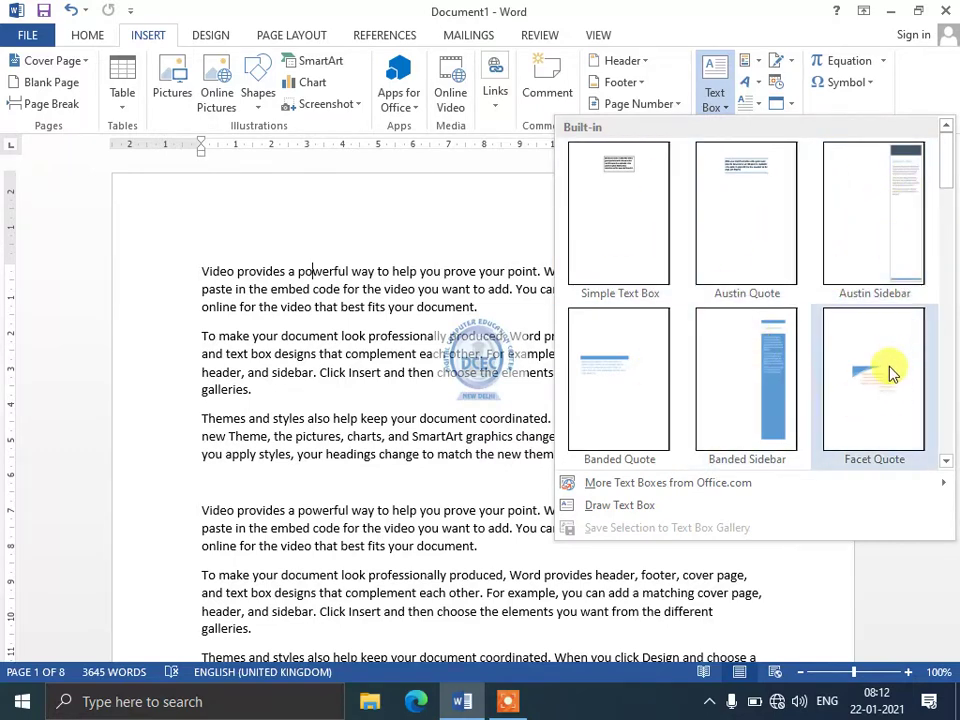
click(760, 377)
drag(955, 180, 946, 204)
click(797, 676)
click(797, 676)
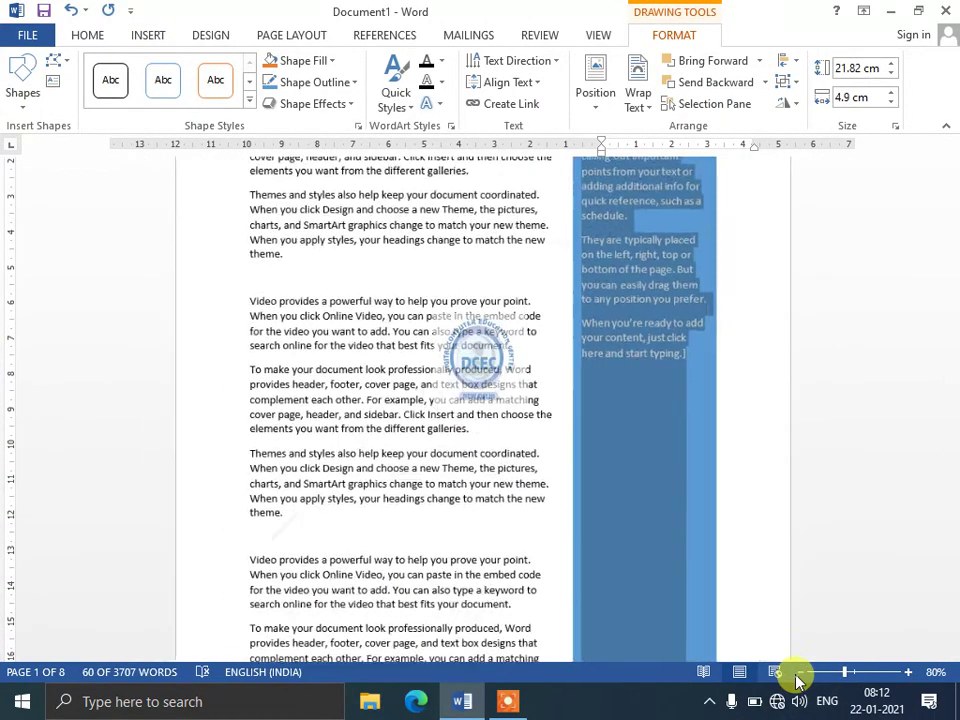
click(797, 676)
click(797, 676)
text(dasdasdas)
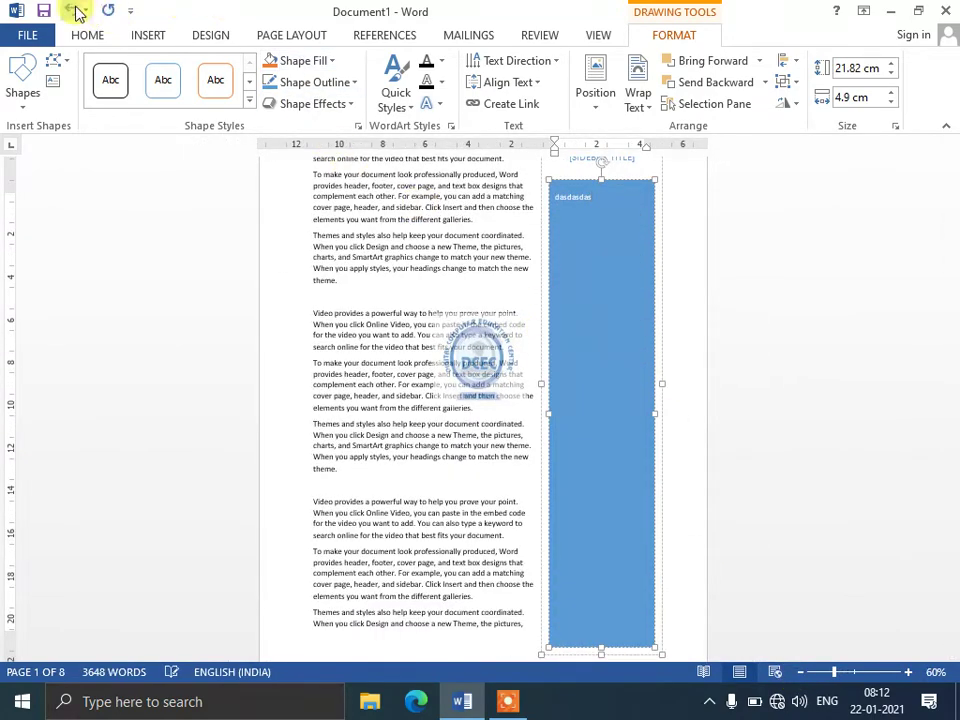
click(75, 12)
click(75, 12)
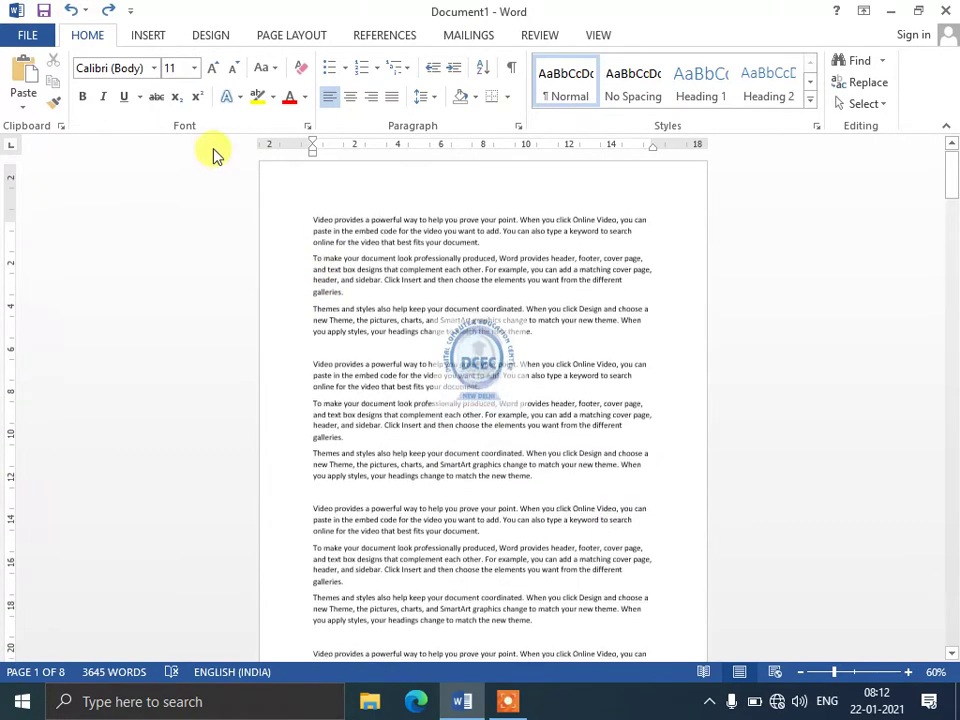
click(148, 36)
click(714, 88)
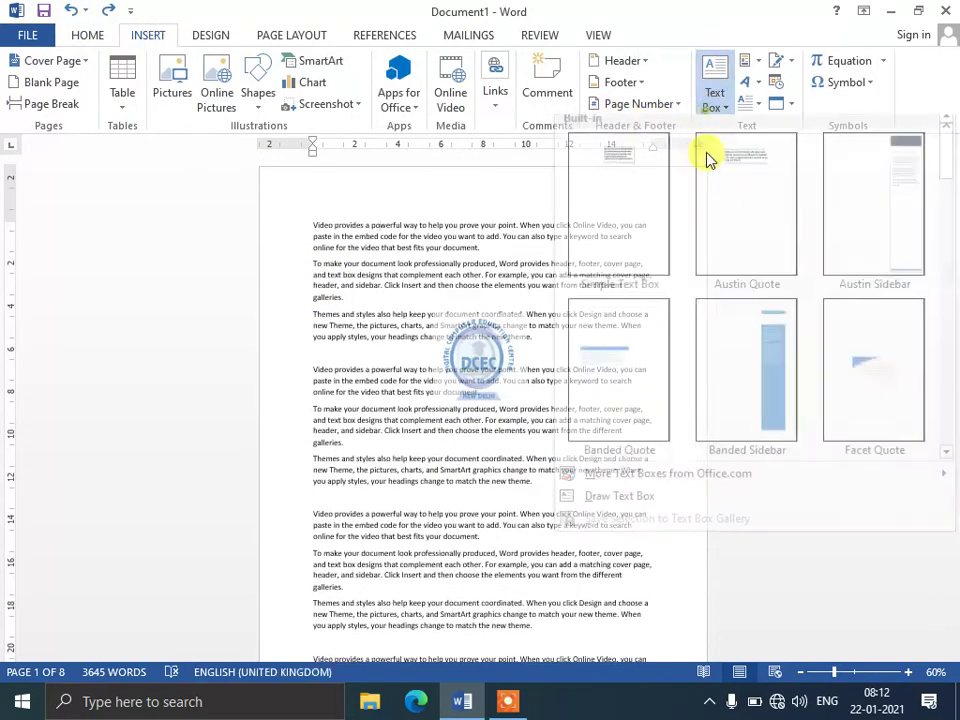
click(541, 268)
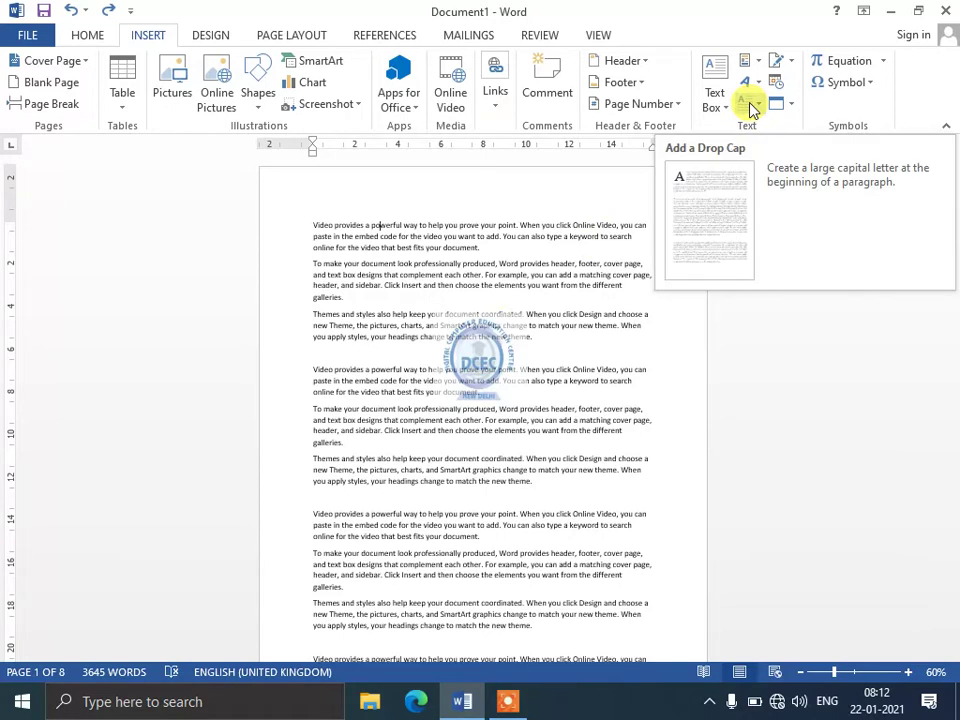
Step: Try a Dropped drop cap on the first paragraph, and set the drop cap back to None
click(590, 225)
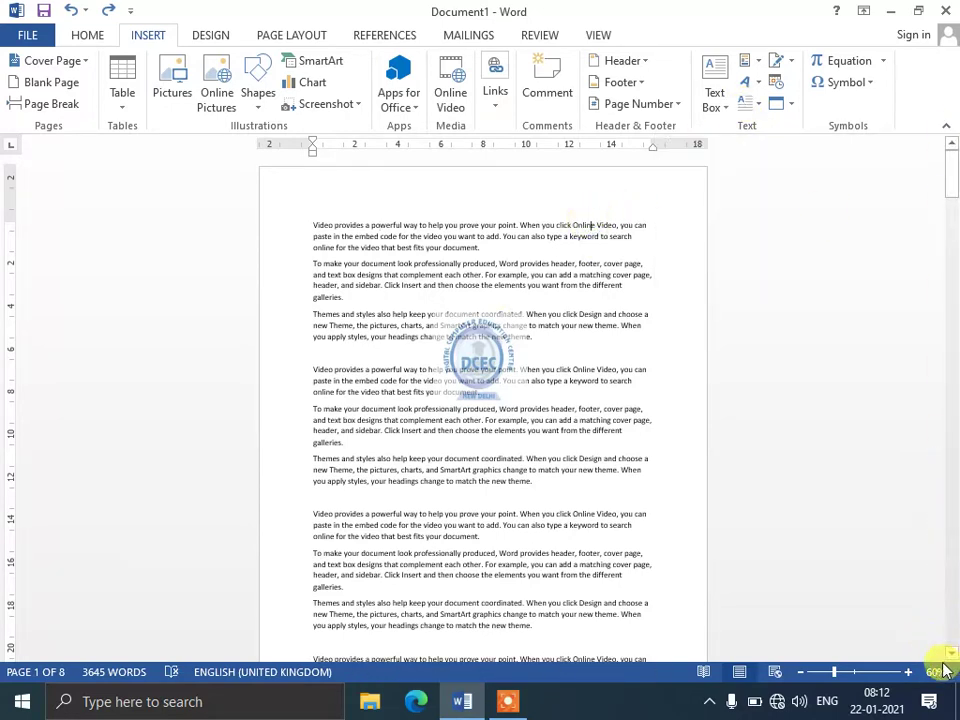
scroll(926, 670, up, 4)
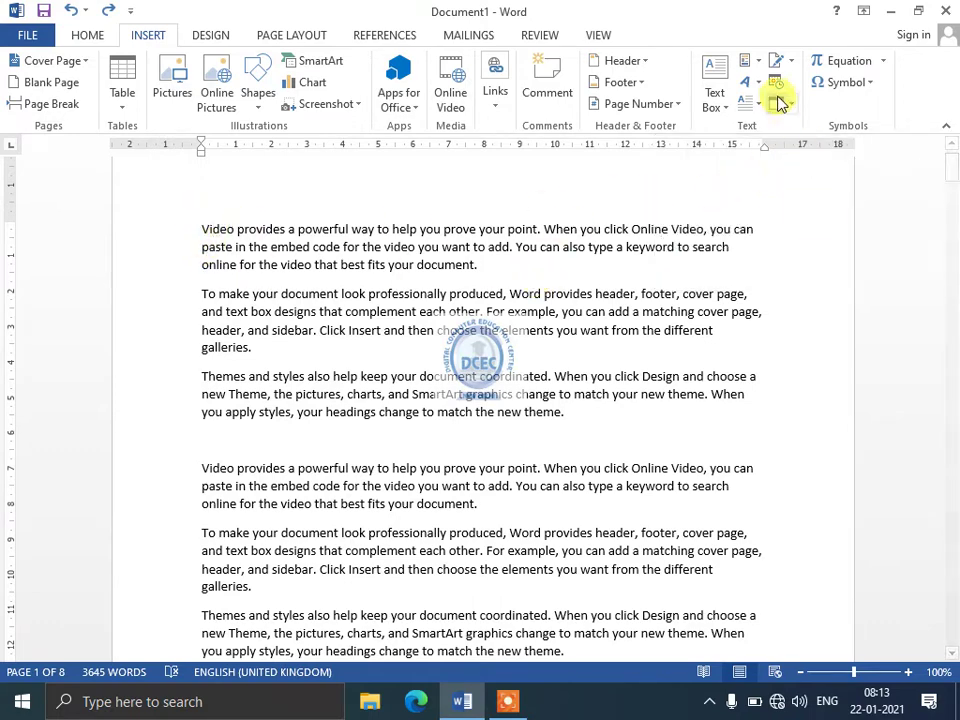
click(745, 103)
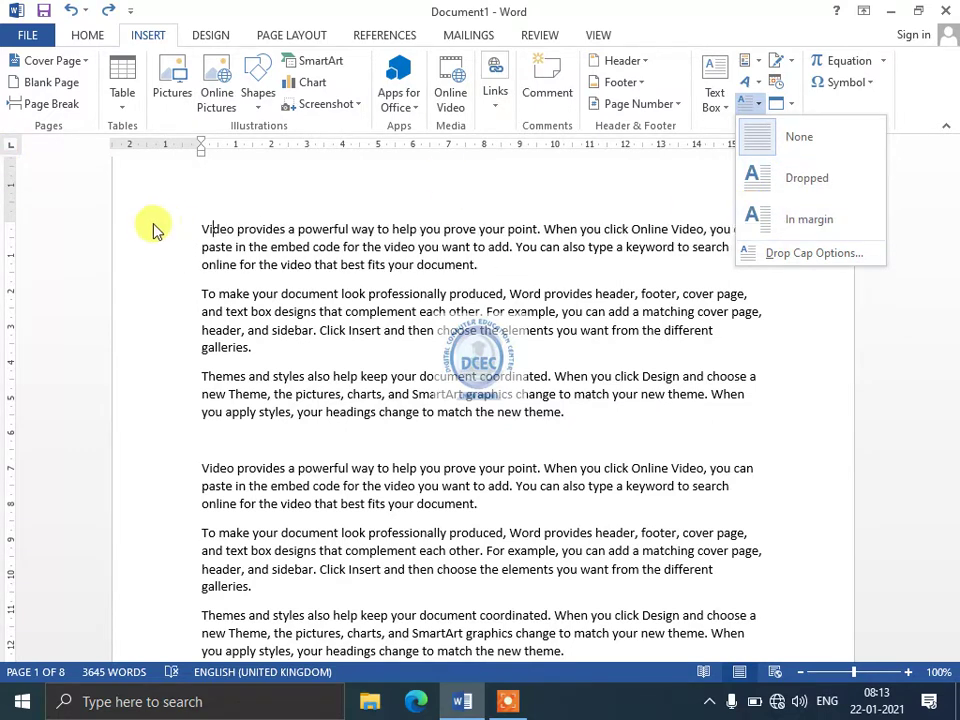
click(790, 192)
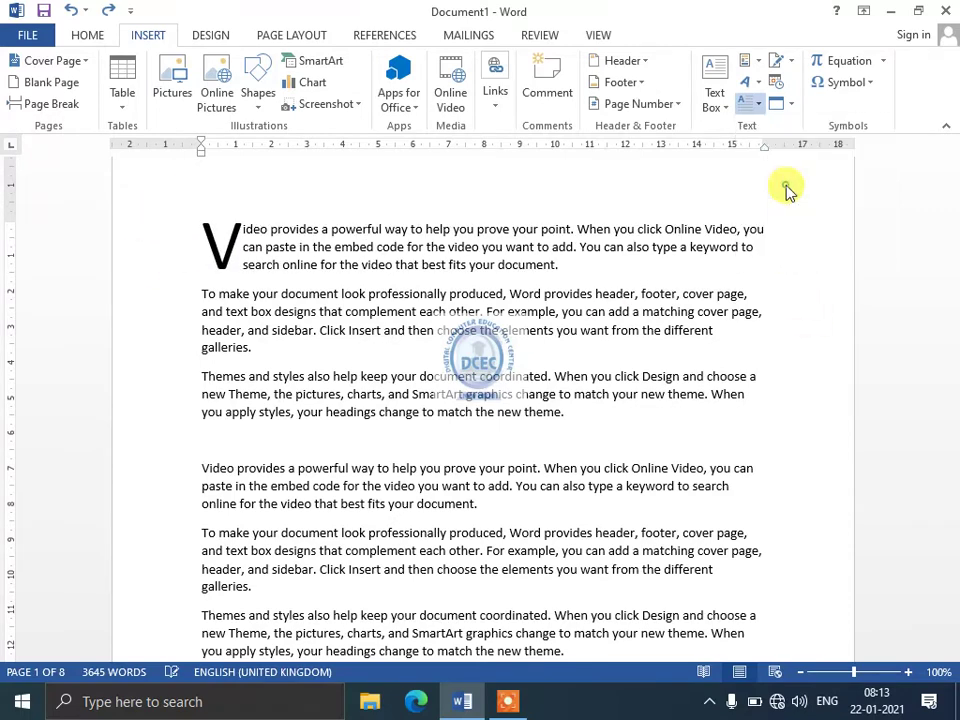
click(776, 113)
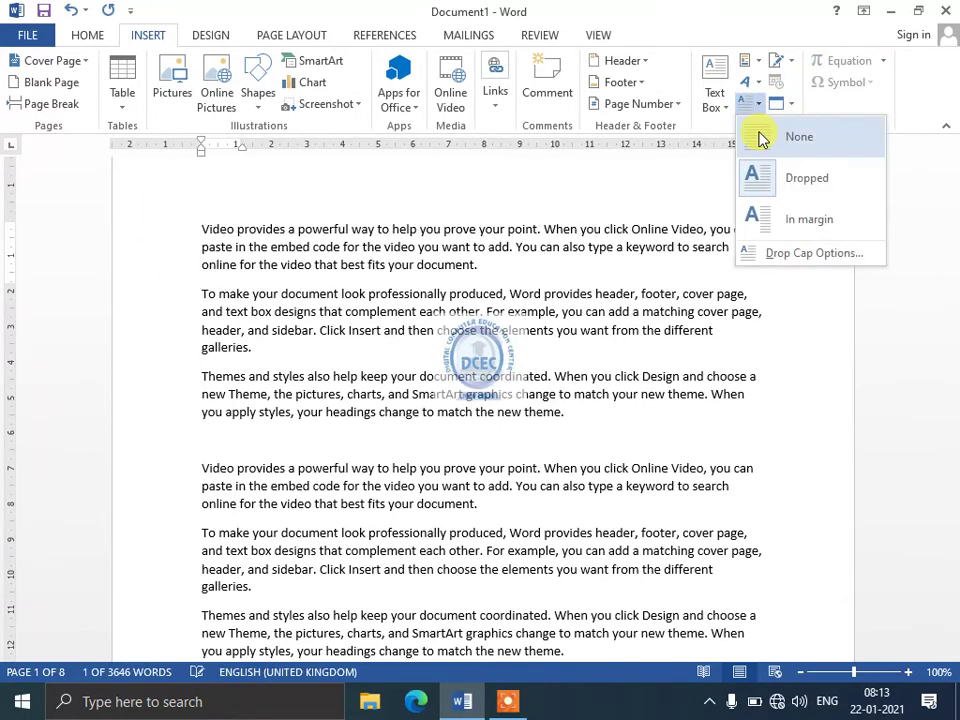
click(765, 138)
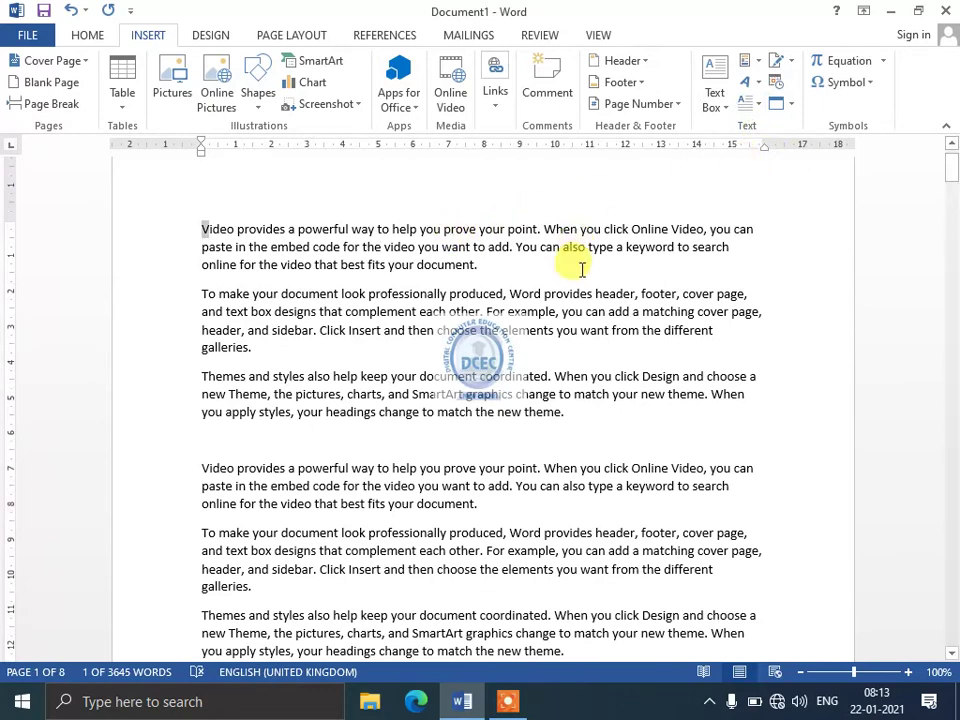
Step: Delete all of the document's text
key(ctrl+a)
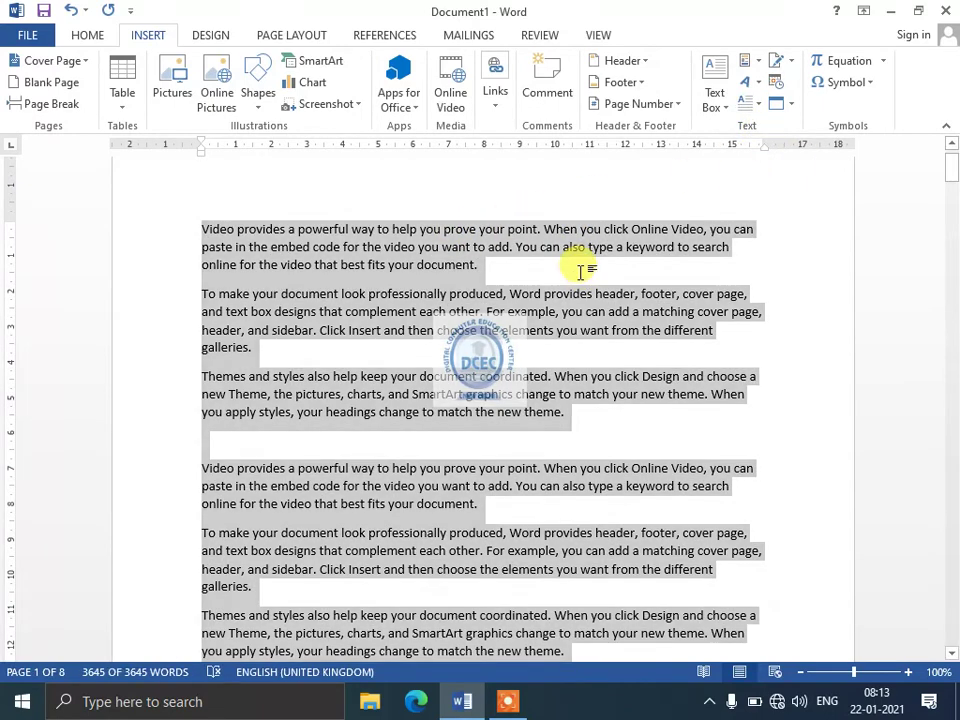
key(Delete)
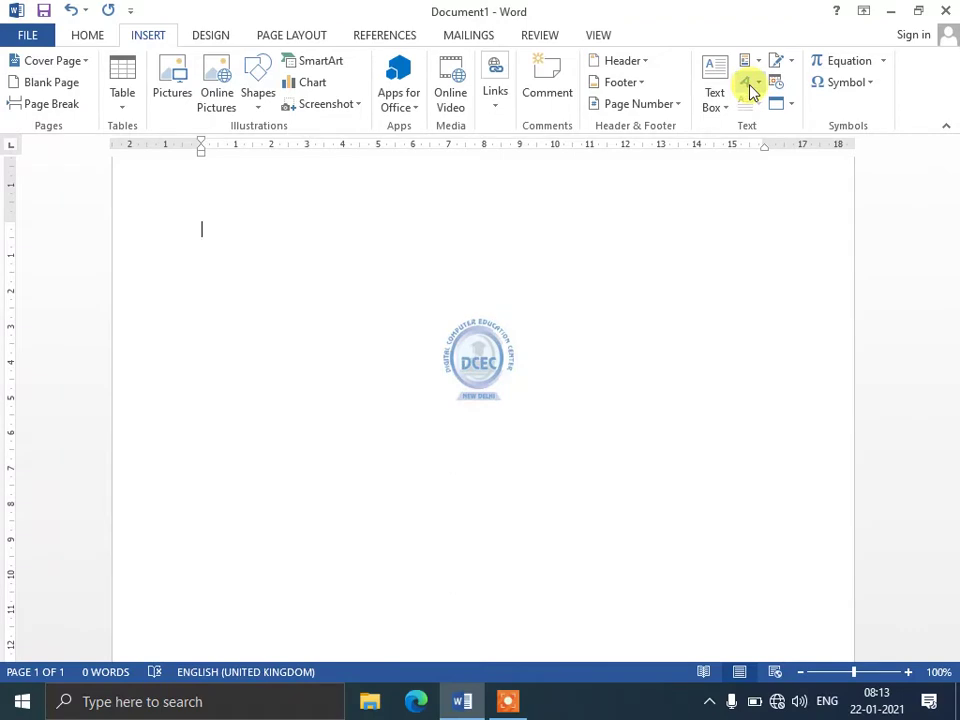
Step: Insert WordArt in the orange-filled, orange-outlined style with the text "dsadasdas"
click(752, 90)
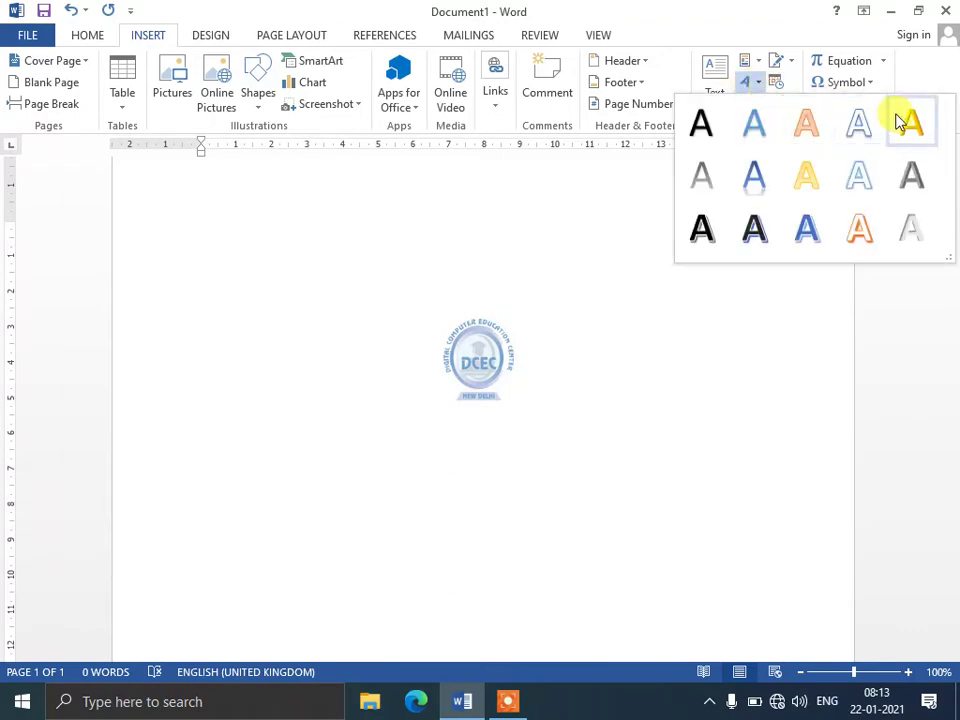
click(807, 129)
text(dsadasdas)
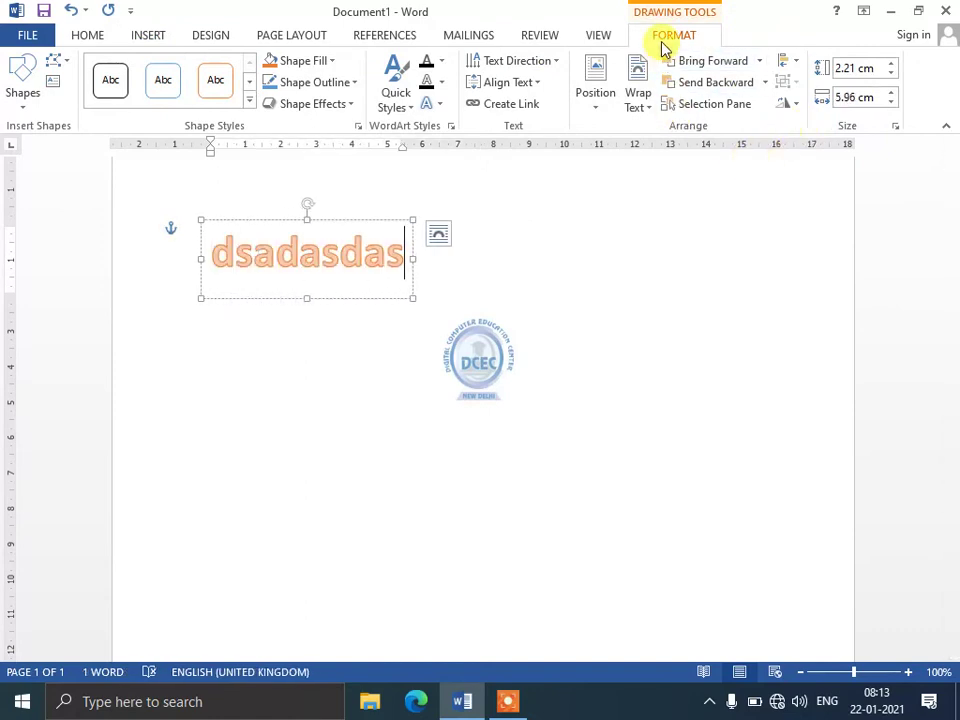
click(522, 60)
click(510, 333)
click(403, 105)
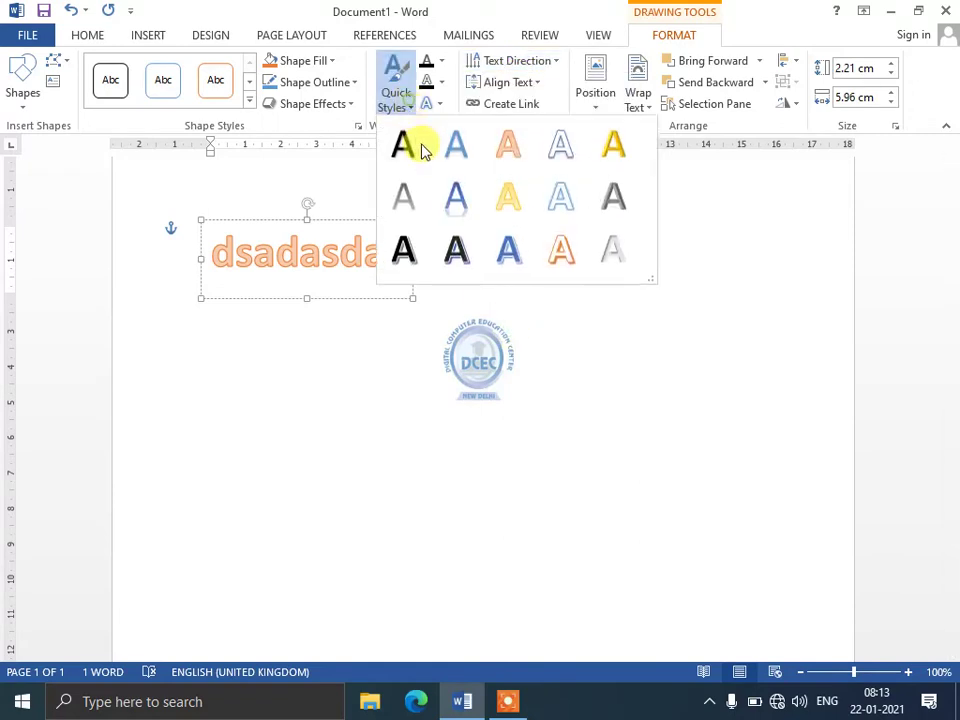
click(436, 205)
Step: Try an orange shape fill on the WordArt box, and replace it with the black-outlined preset shape style
click(272, 60)
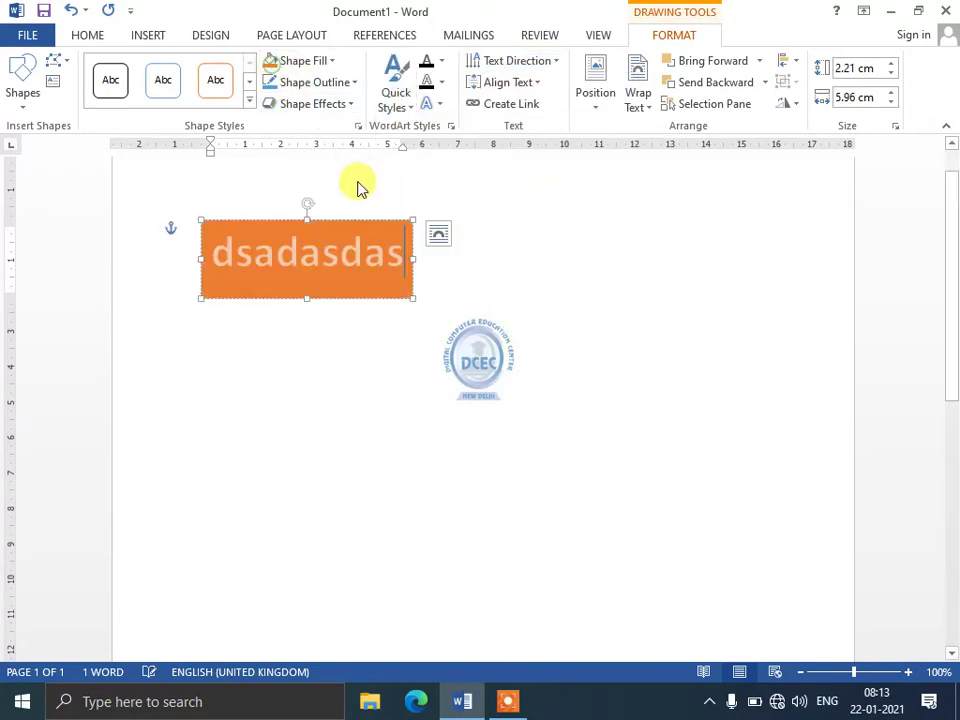
click(328, 81)
click(313, 230)
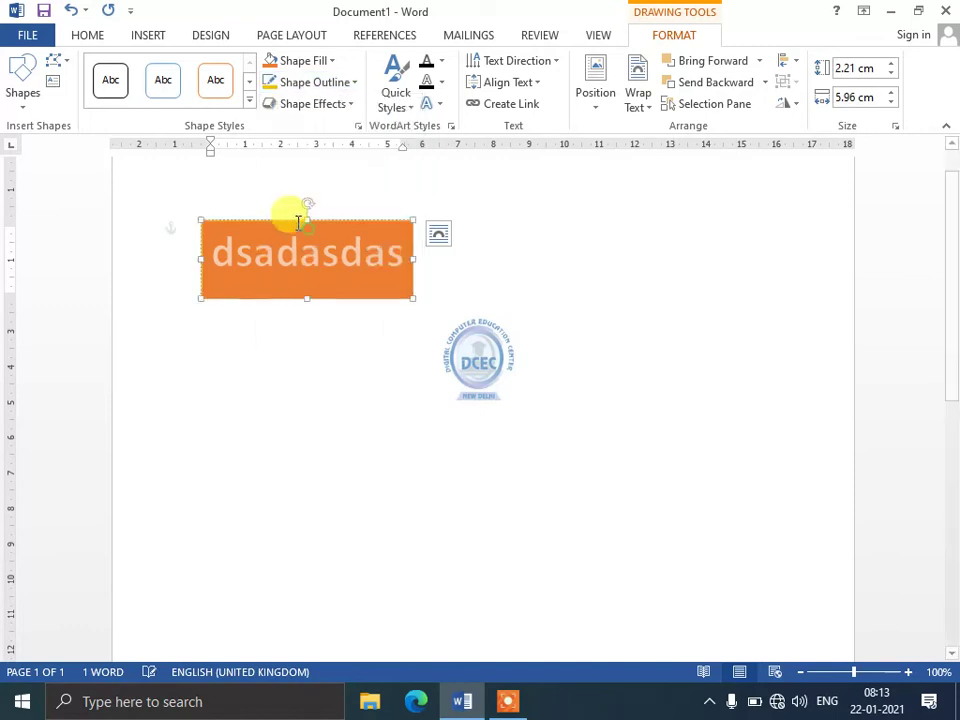
click(212, 90)
click(118, 85)
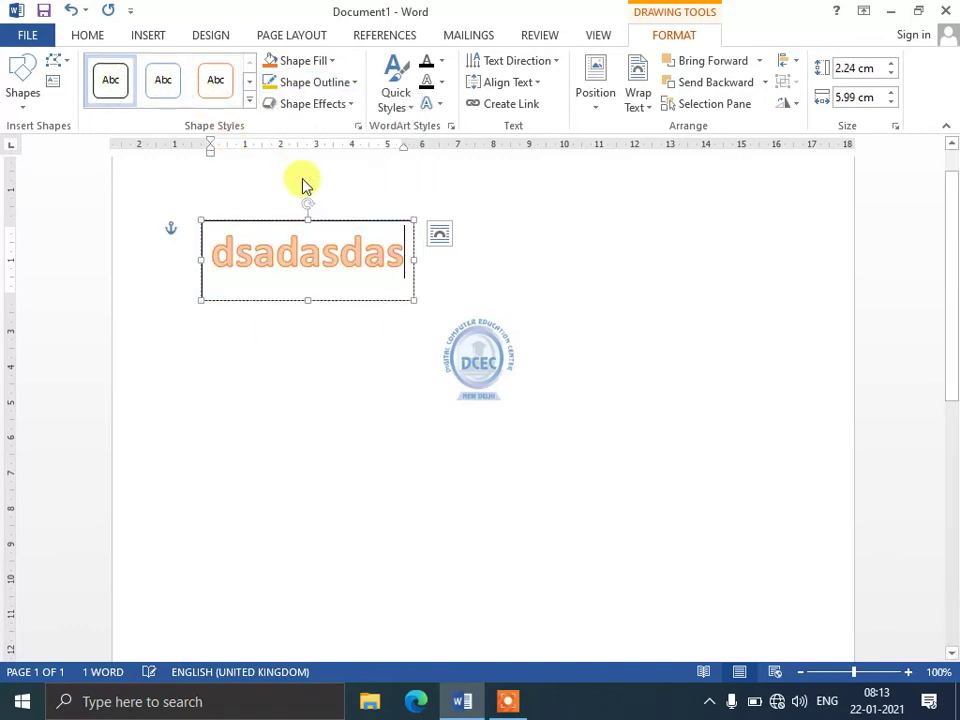
click(510, 274)
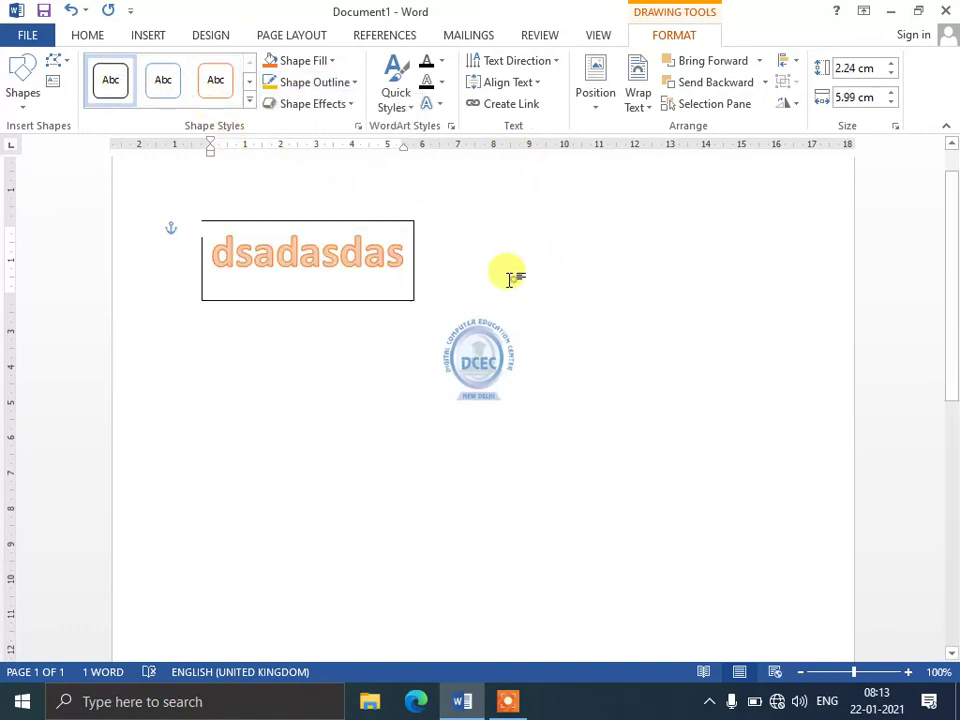
Step: Delete the "dsadasdas" WordArt box from the page
click(369, 222)
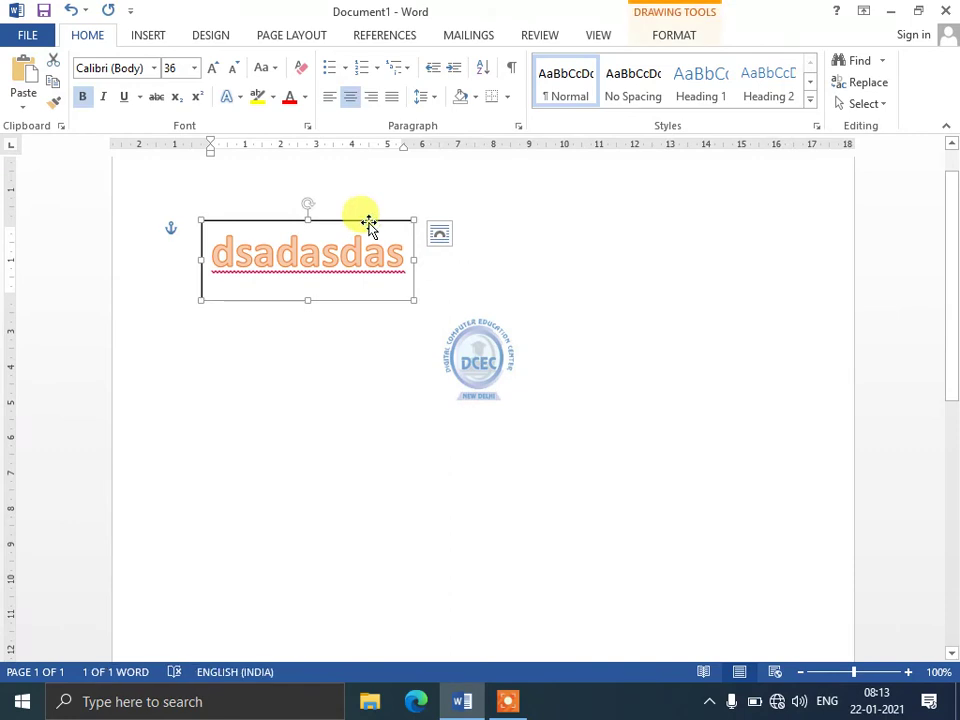
key(Delete)
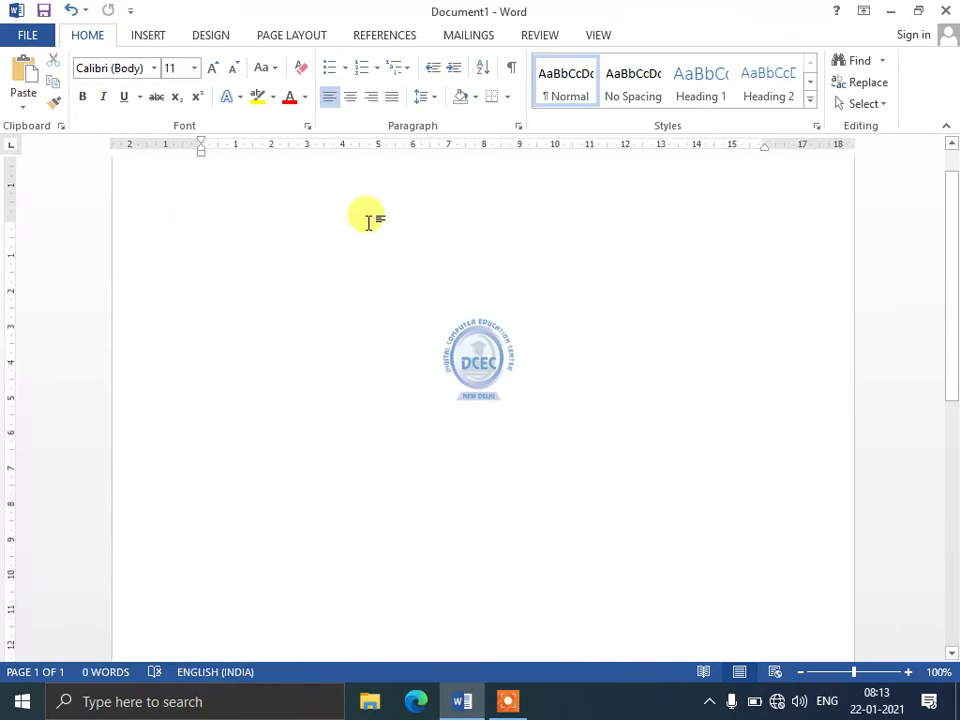
click(146, 37)
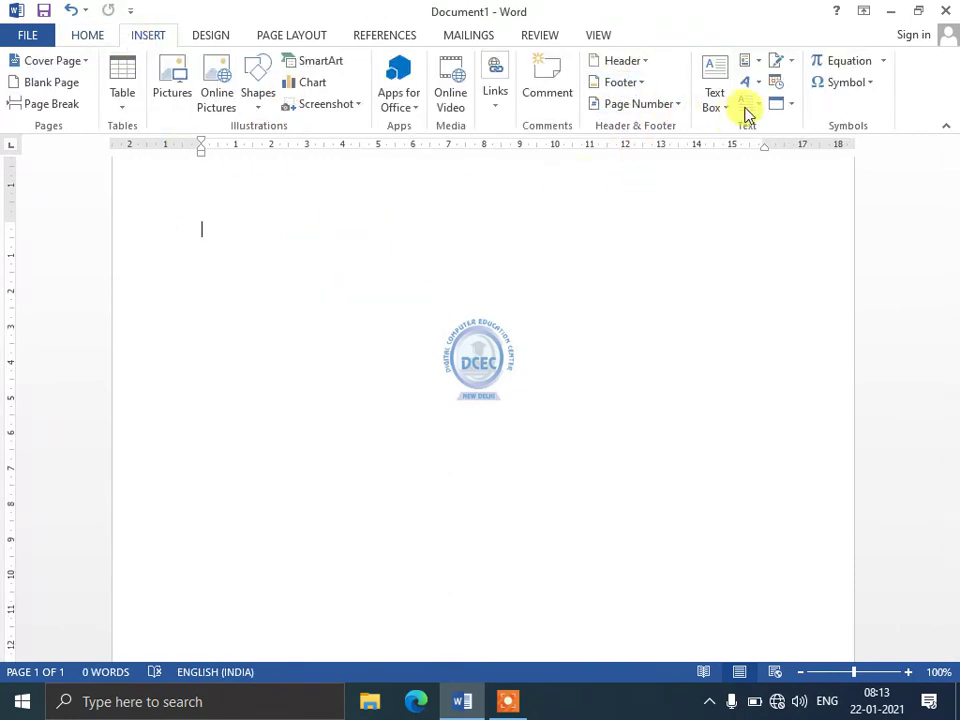